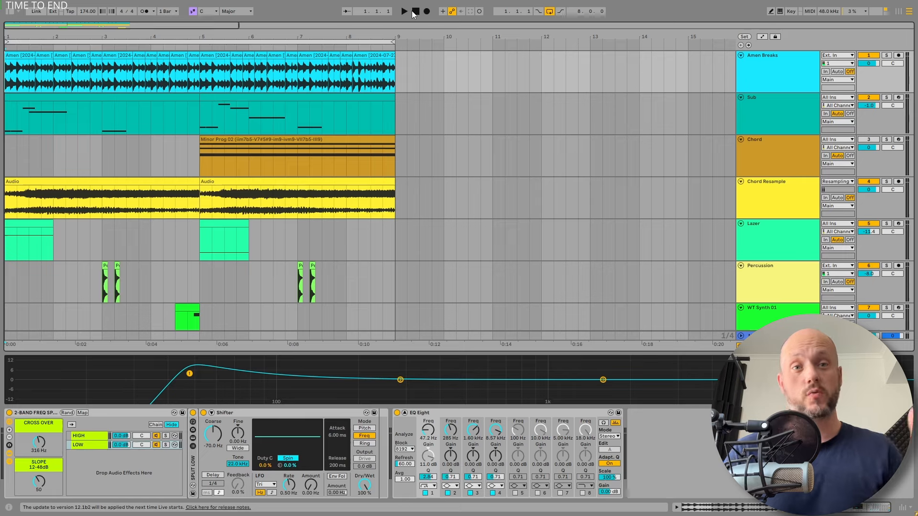
# Step: Play the full eight-bar arrangement, and solo the Amen Breaks track to hear it alone
pyautogui.press('space')
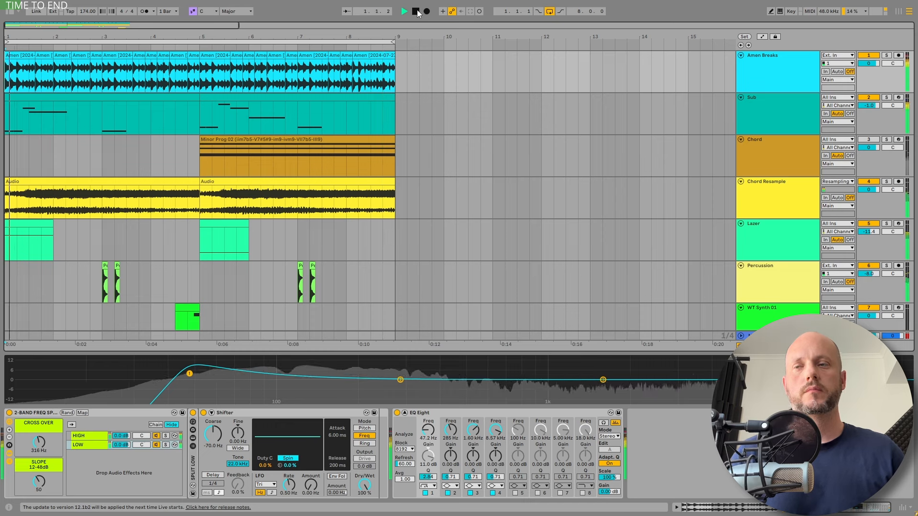
pyautogui.click(416, 11)
pyautogui.click(754, 66)
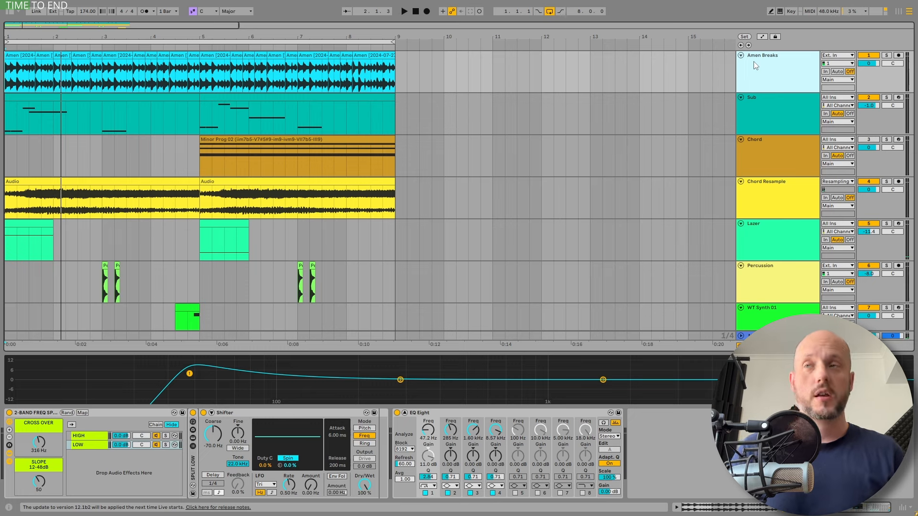
pyautogui.click(886, 55)
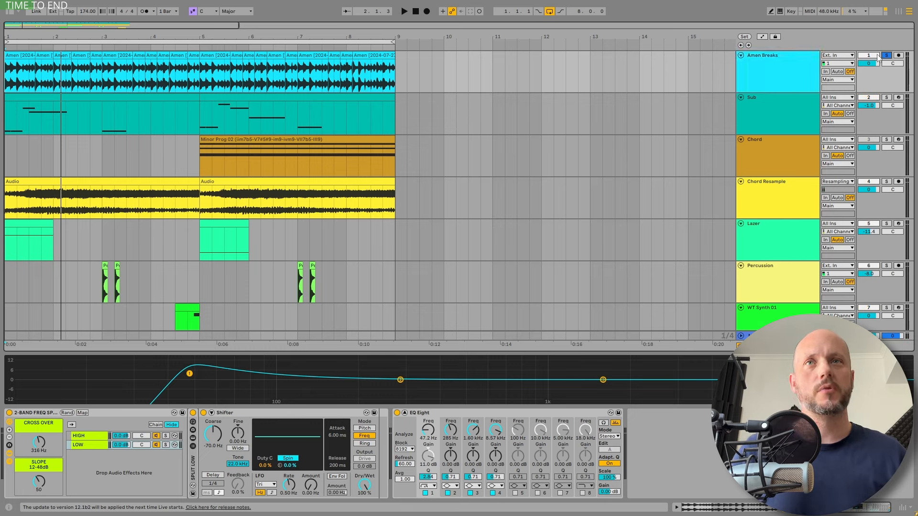
pyautogui.press('space')
# Step: Insert an audio track below Amen Breaks, copy the first Amen clip into it and extend the copy to bar 3
pyautogui.click(763, 61)
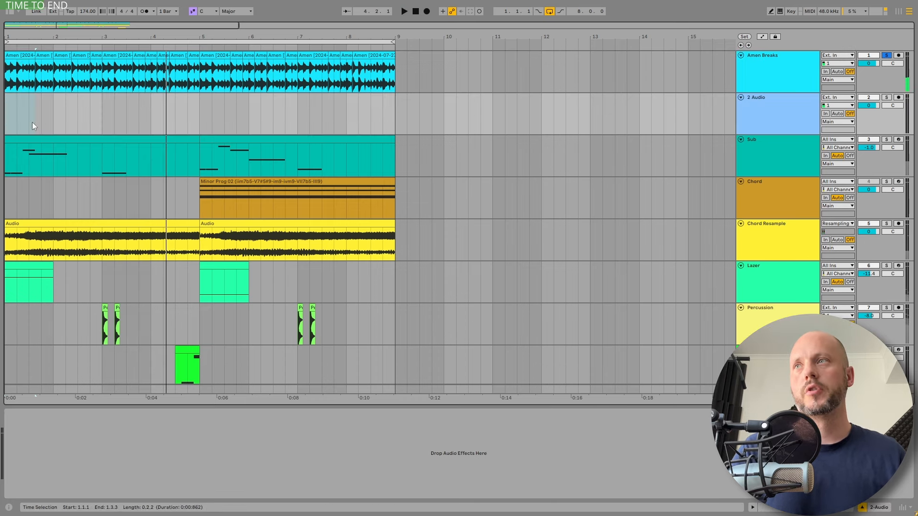
pyautogui.moveTo(19, 72); pyautogui.dragTo(19, 113)
pyautogui.moveTo(36, 100); pyautogui.dragTo(120, 100)
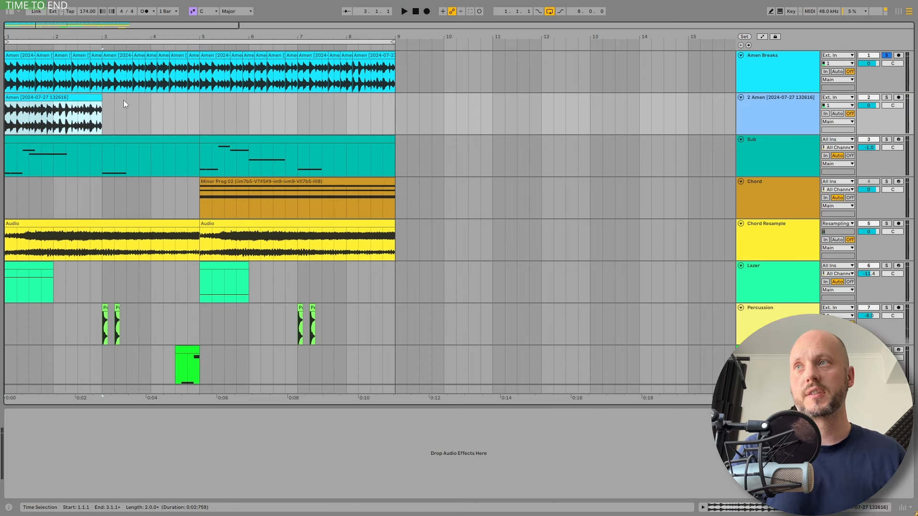
# Step: Solo the copied Amen track and play the unchopped two-bar break
pyautogui.click(887, 98)
pyautogui.press('space')
pyautogui.click(784, 107)
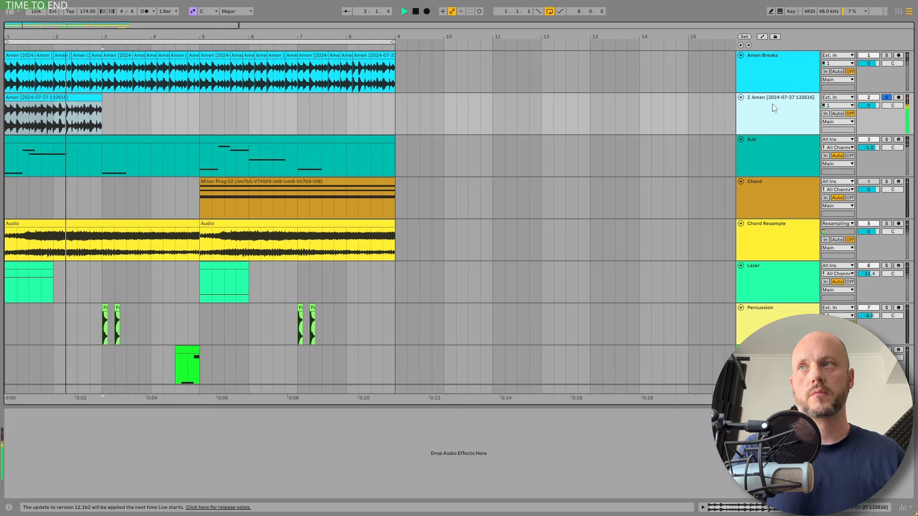
pyautogui.press('space')
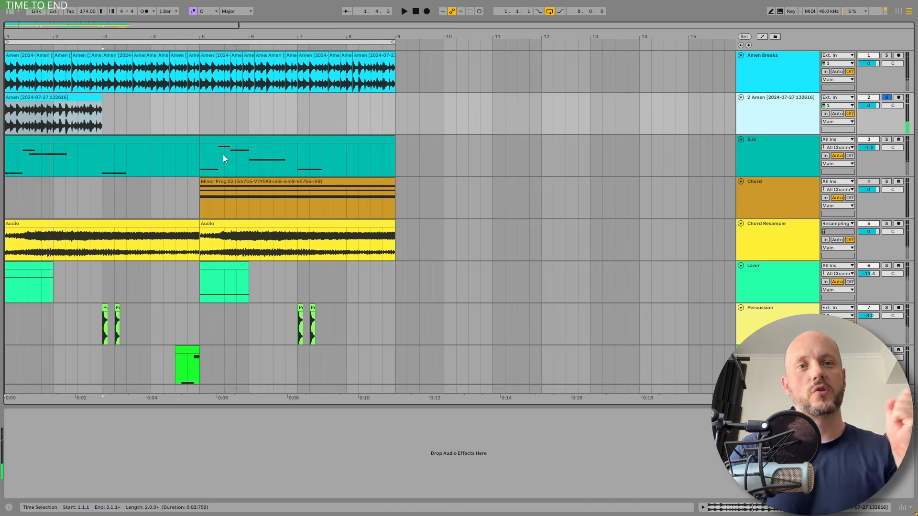
# Step: Solo the Amen Breaks track instead and play the chopped break through its first four bars
pyautogui.click(18, 56)
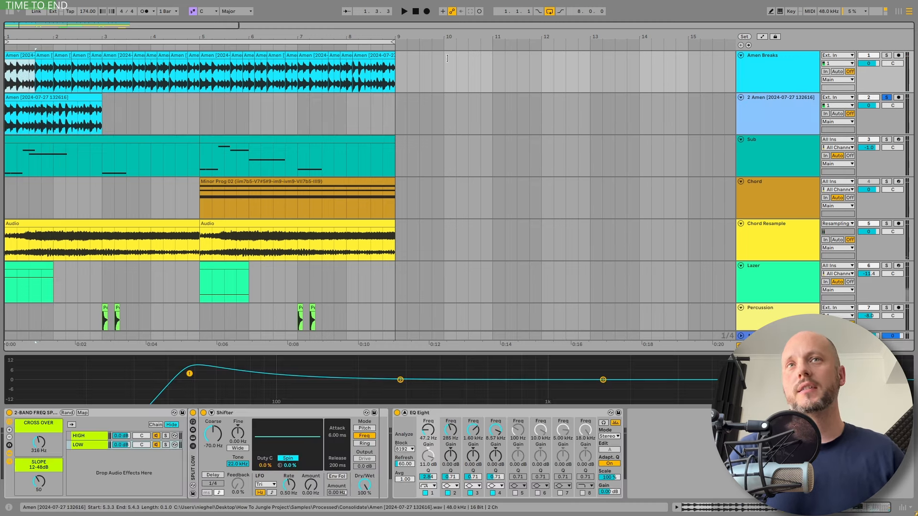
pyautogui.click(883, 57)
pyautogui.press('space')
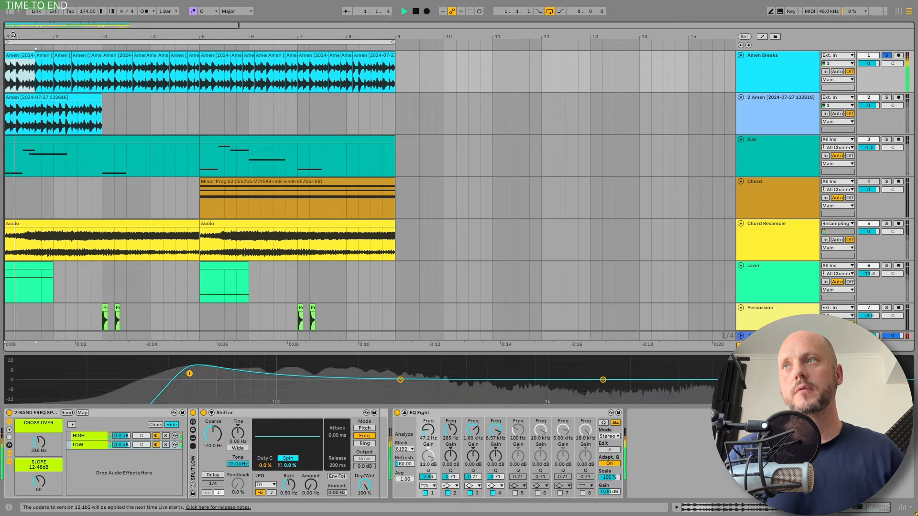
pyautogui.moveTo(238, 26); pyautogui.dragTo(125, 4)
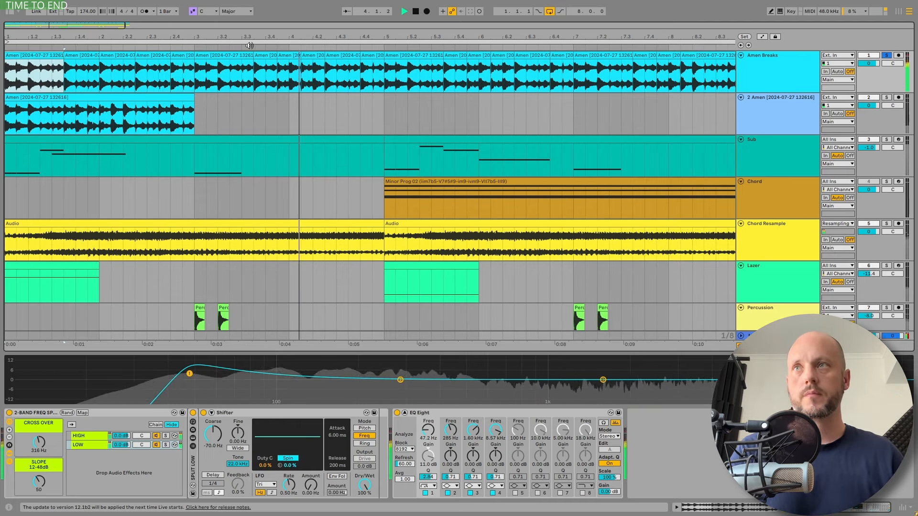
pyautogui.moveTo(248, 36); pyautogui.dragTo(198, 37)
pyautogui.press('space')
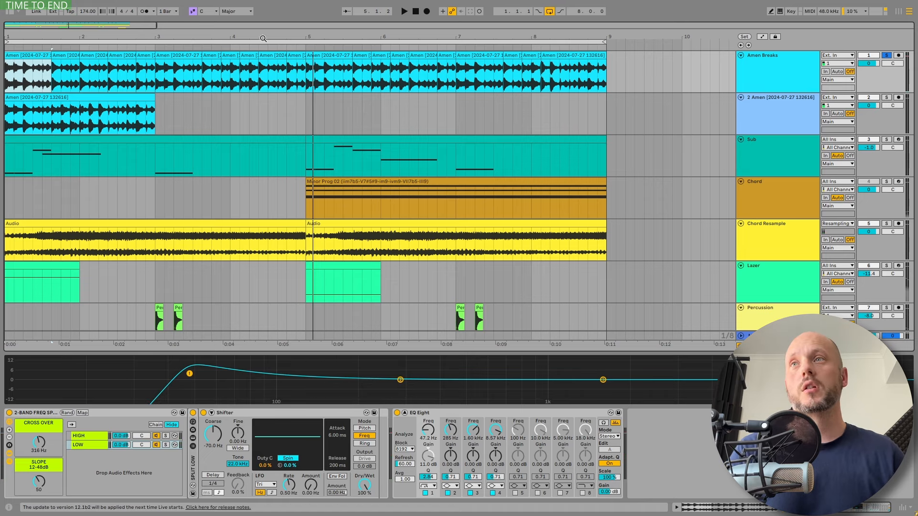
# Step: Play the chopped section of Amen Breaks from 3.3.3 into bar 5
pyautogui.moveTo(259, 37); pyautogui.dragTo(293, 79)
pyautogui.click(128, 75)
pyautogui.press('space')
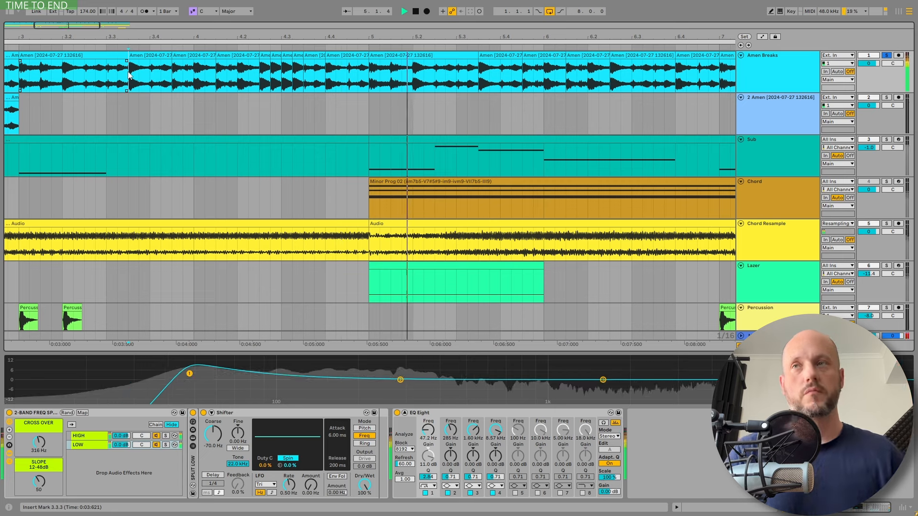
pyautogui.press('space')
# Step: Build a roll on Amen Breaks by duplicating the 1/32-note slice at 6.2.3 nine times
pyautogui.moveTo(279, 37); pyautogui.dragTo(212, 34)
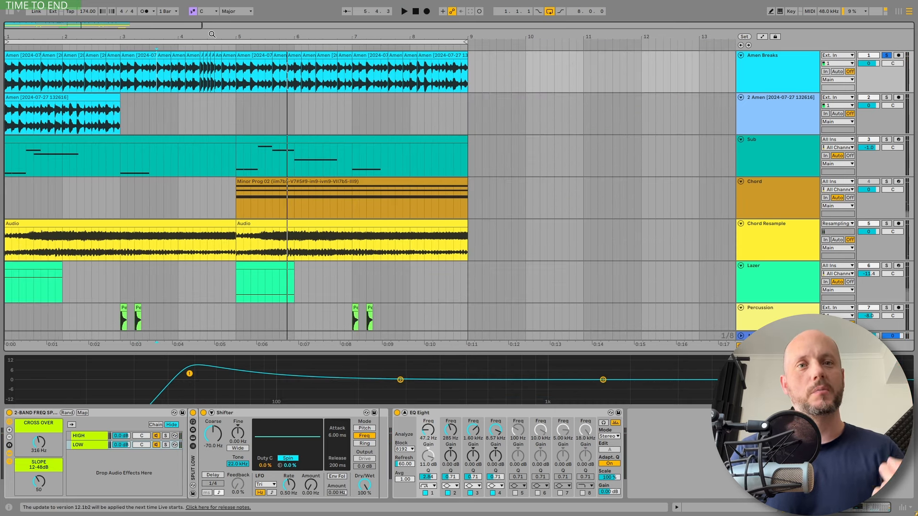
pyautogui.moveTo(316, 37); pyautogui.dragTo(293, 71)
pyautogui.hotkey('ctrl', 'd')
pyautogui.hotkey('ctrl', 'd')
pyautogui.hotkey('ctrl', 'd')
pyautogui.hotkey('ctrl', 'd')
pyautogui.hotkey('ctrl', 'd')
pyautogui.hotkey('ctrl', 'd')
pyautogui.hotkey('ctrl', 'd')
pyautogui.hotkey('ctrl', 'd')
pyautogui.hotkey('ctrl', 'd')
# Step: Raise the pitch of the roll's last four slices and duplicate those slices once
pyautogui.moveTo(428, 73); pyautogui.dragTo(376, 72)
pyautogui.hotkey('shift', 'Tab')
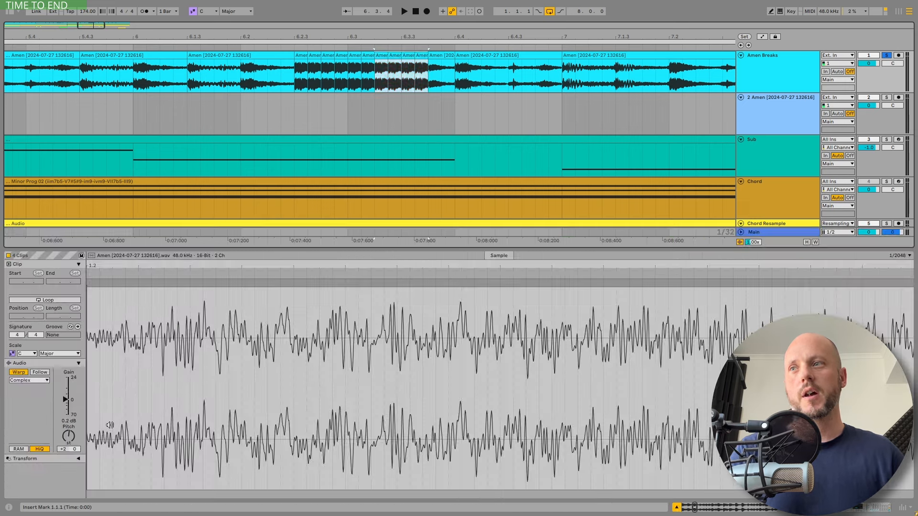
pyautogui.moveTo(68, 436); pyautogui.dragTo(69, 426)
pyautogui.click(381, 55)
pyautogui.keyDown('shift'); pyautogui.click(421, 56); pyautogui.keyUp('shift')
pyautogui.hotkey('ctrl', 'd')
# Step: Deactivate the copied Amen track, clear the solo and play the arrangement with the edited break
pyautogui.click(233, 75)
pyautogui.moveTo(297, 36); pyautogui.dragTo(287, 5)
pyautogui.click(164, 87)
pyautogui.click(106, 85)
pyautogui.press('space')
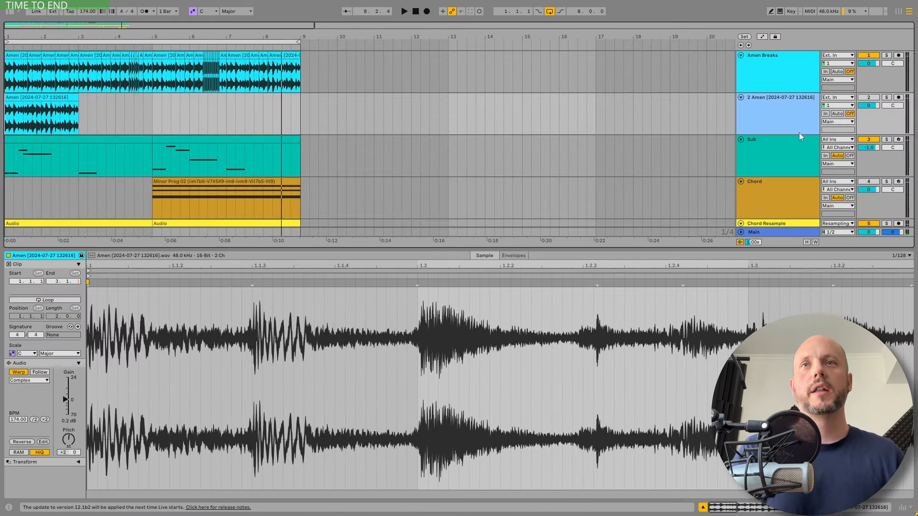
# Step: Solo the Sub track and play its bassline with its device chain shown
pyautogui.click(801, 142)
pyautogui.press('s')
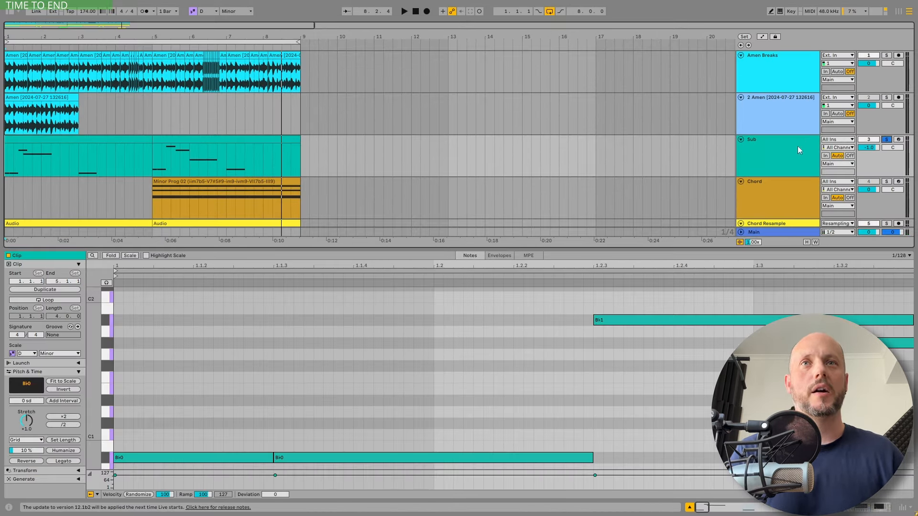
pyautogui.click(793, 150)
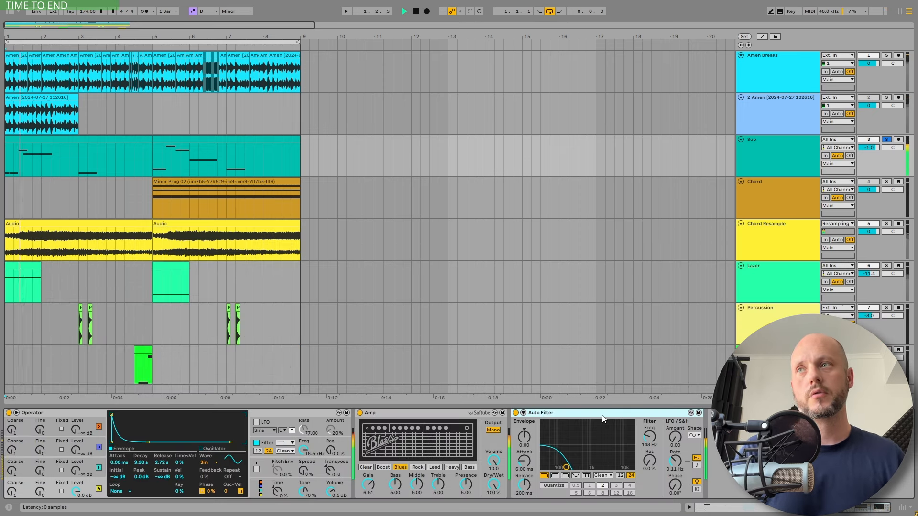
# Step: Set Voices to 1 in the global settings of the Sub track's Operator and play the bassline
pyautogui.click(279, 486)
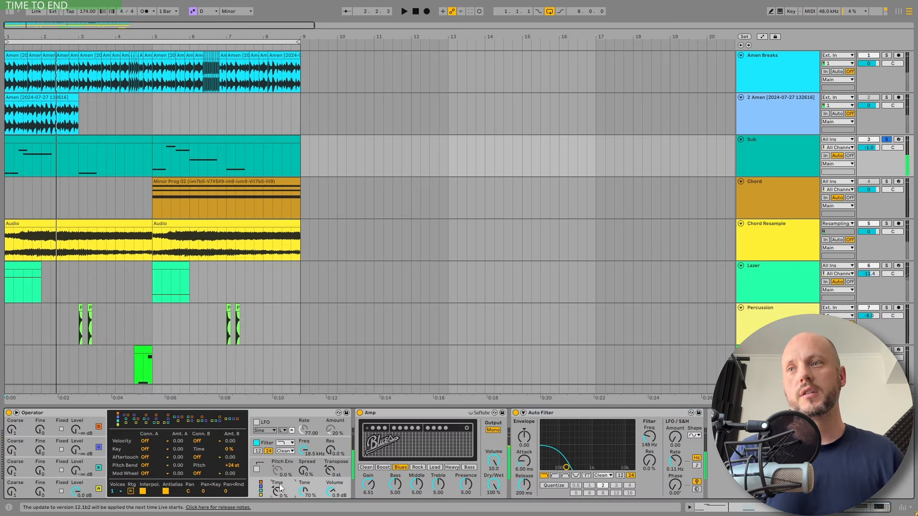
pyautogui.click(121, 492)
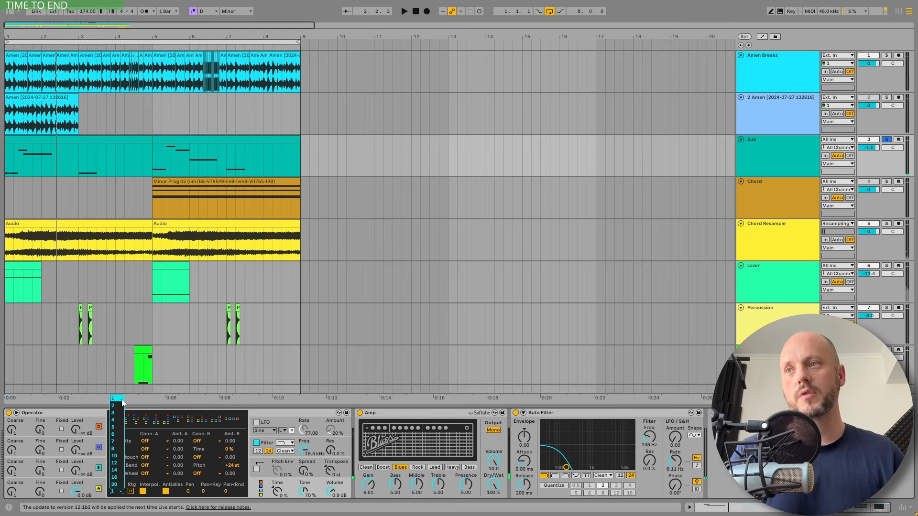
pyautogui.click(121, 400)
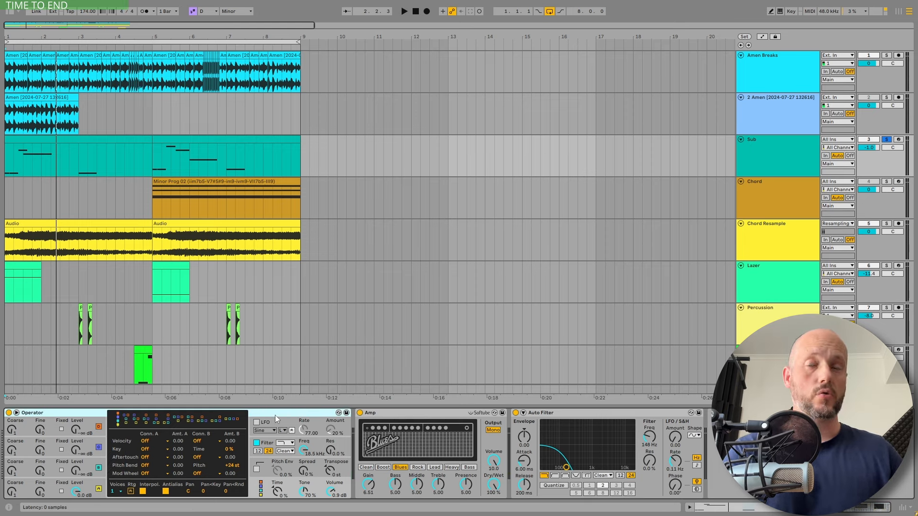
pyautogui.press('space')
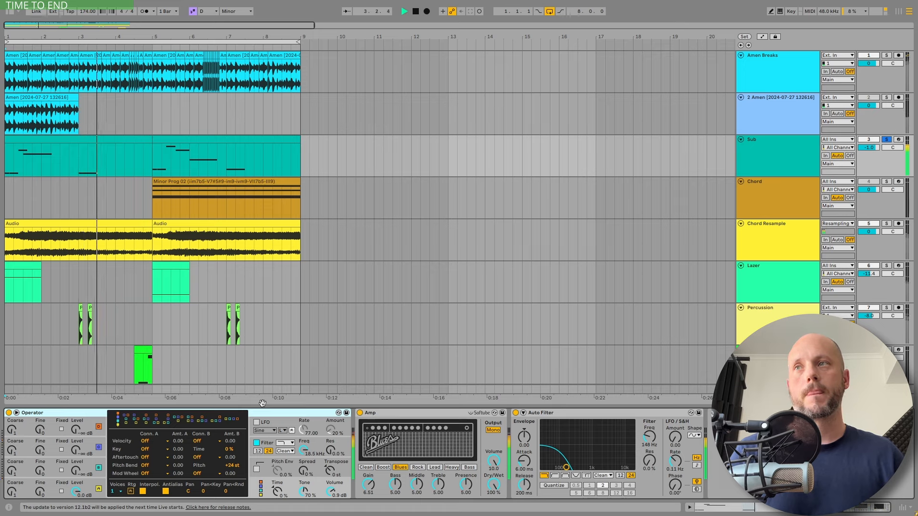
pyautogui.press('space')
# Step: Solo Amen Breaks together with Sub and play both from the start of bar 1
pyautogui.click(790, 54)
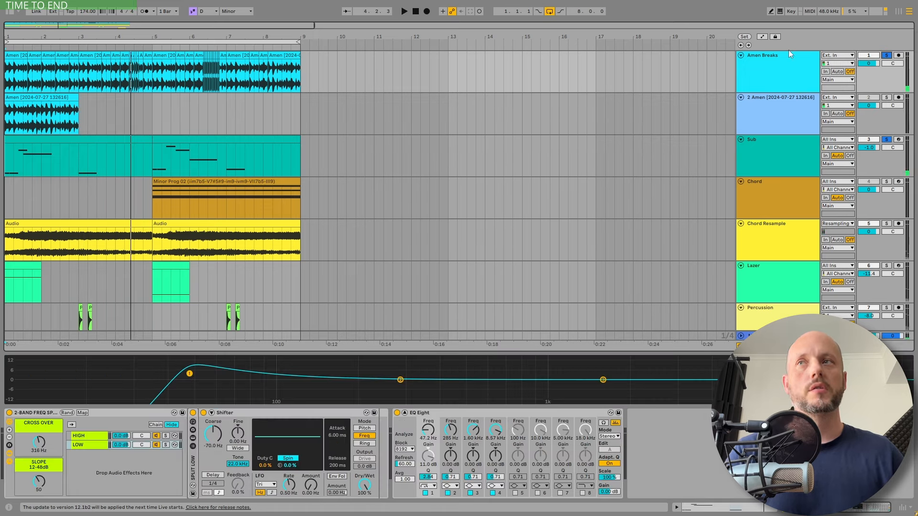
pyautogui.moveTo(9, 32); pyautogui.dragTo(21, 76)
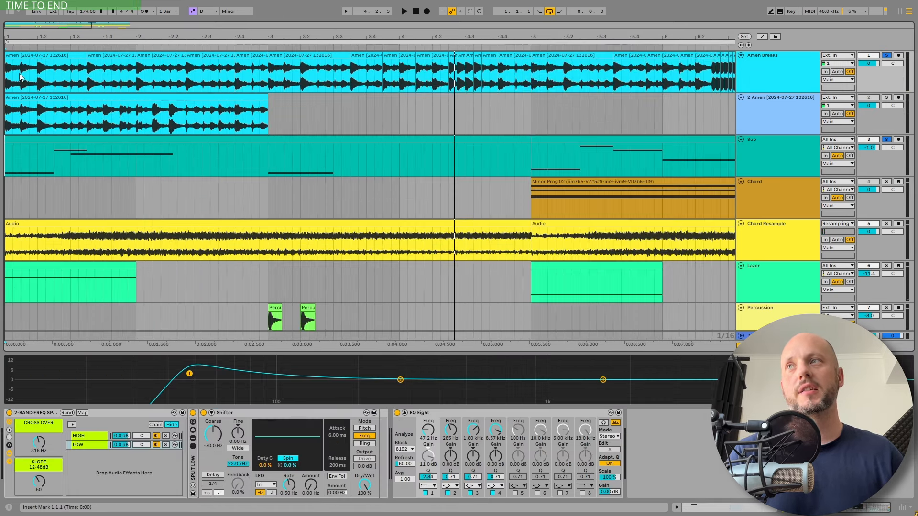
pyautogui.press('space')
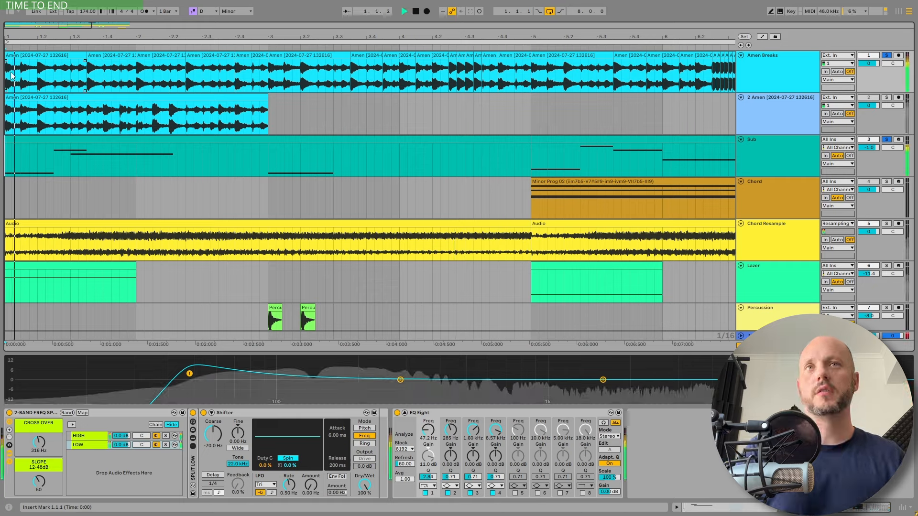
pyautogui.moveTo(166, 37); pyautogui.dragTo(71, 33)
pyautogui.press('space')
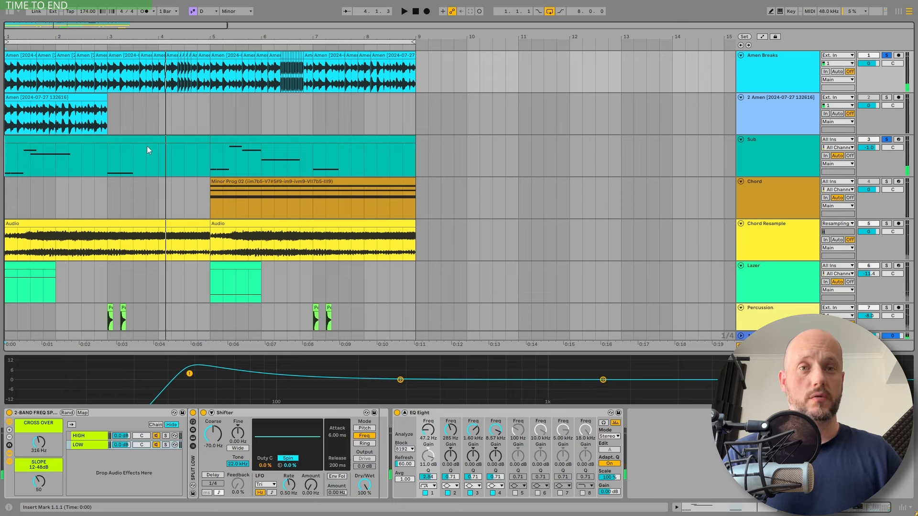
# Step: Examine the two Sub clips and play the phrase from 5.1.1 to 6.1.1
pyautogui.click(28, 149)
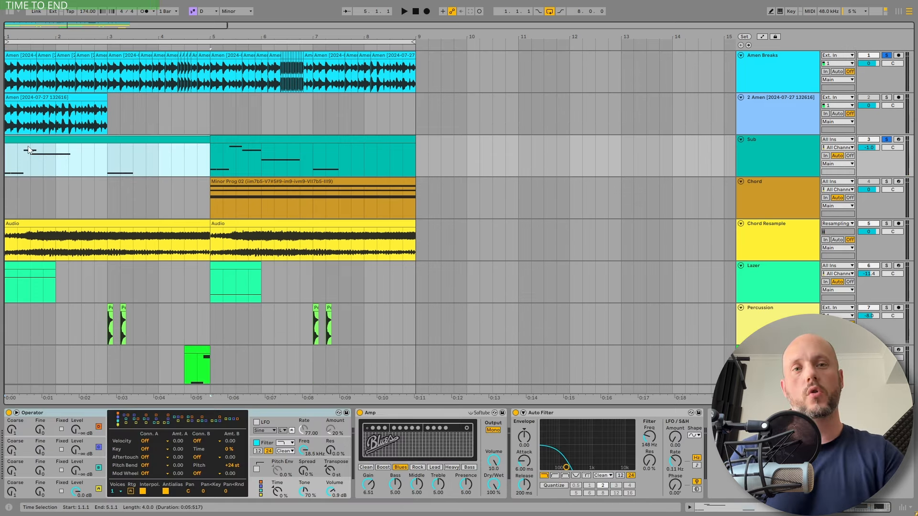
pyautogui.click(259, 138)
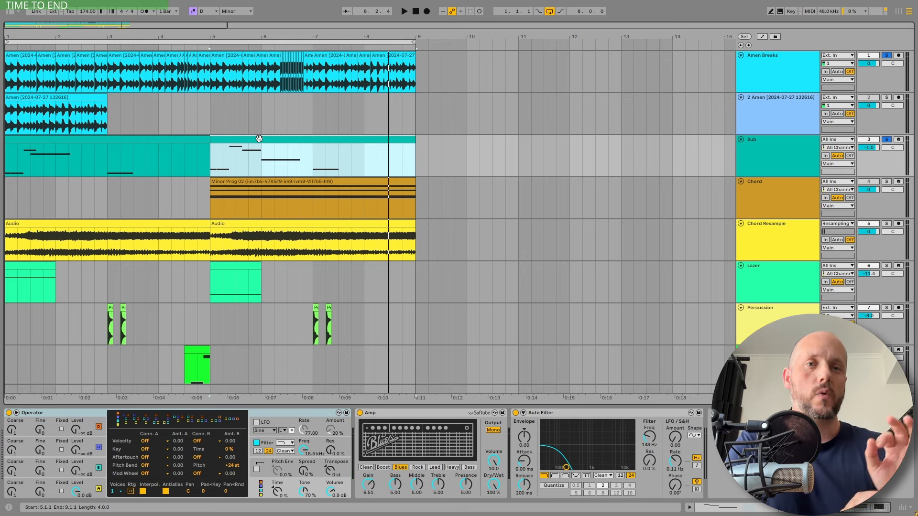
pyautogui.moveTo(215, 156); pyautogui.dragTo(257, 155)
pyautogui.press('space')
pyautogui.press('space')
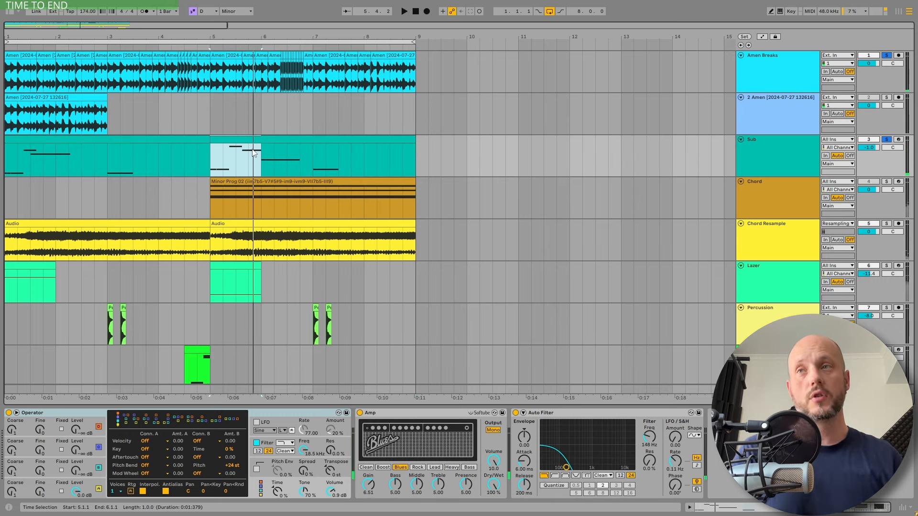
pyautogui.moveTo(312, 160); pyautogui.dragTo(348, 168)
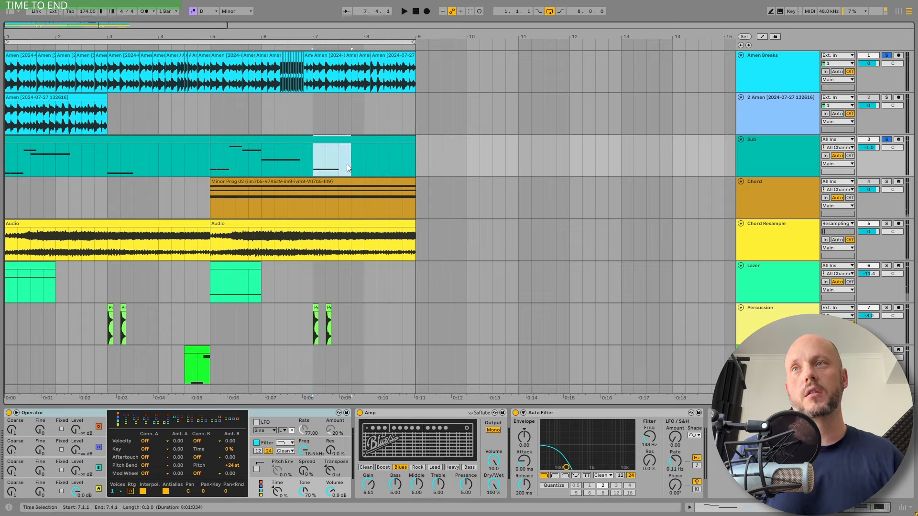
# Step: Insert a MIDI track below Chord and create a one-bar MIDI clip from 5.1.1 to 6.1.1
pyautogui.hotkey('ctrl', 'shift', 't')
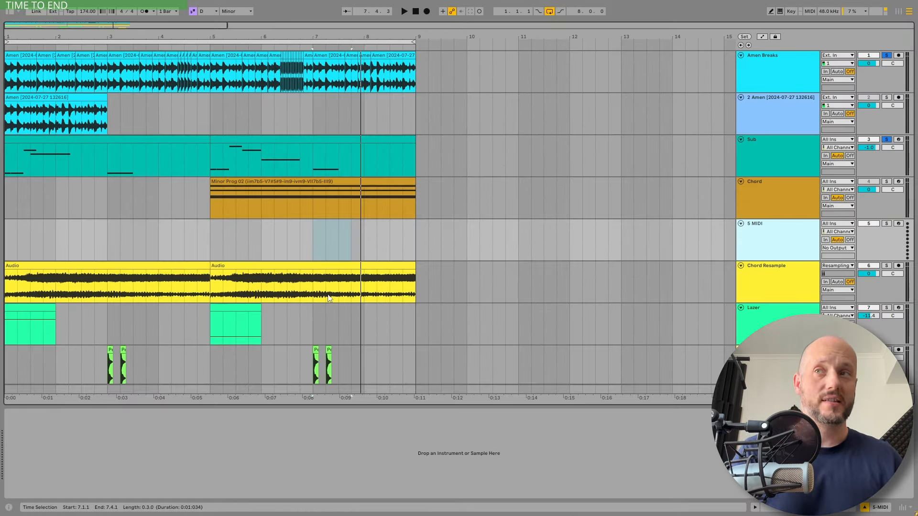
pyautogui.moveTo(211, 230); pyautogui.dragTo(266, 228)
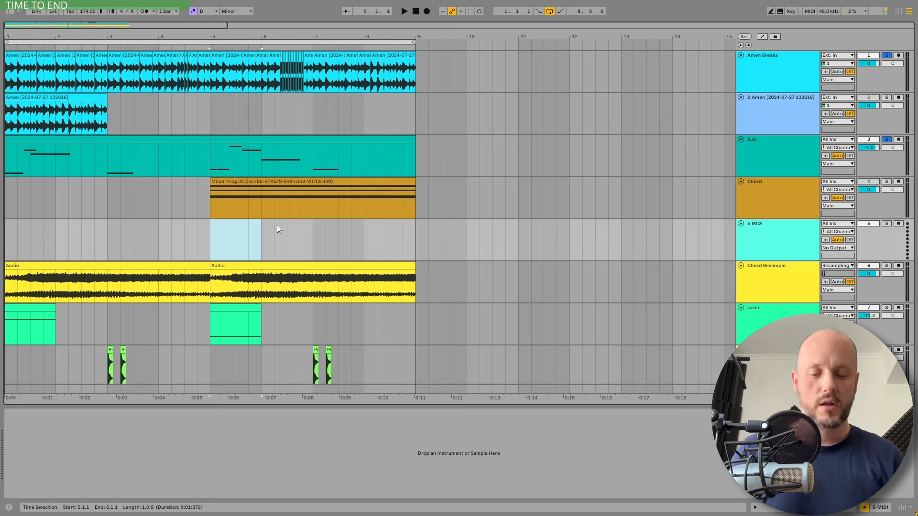
pyautogui.hotkey('ctrl', 'shift', 'm')
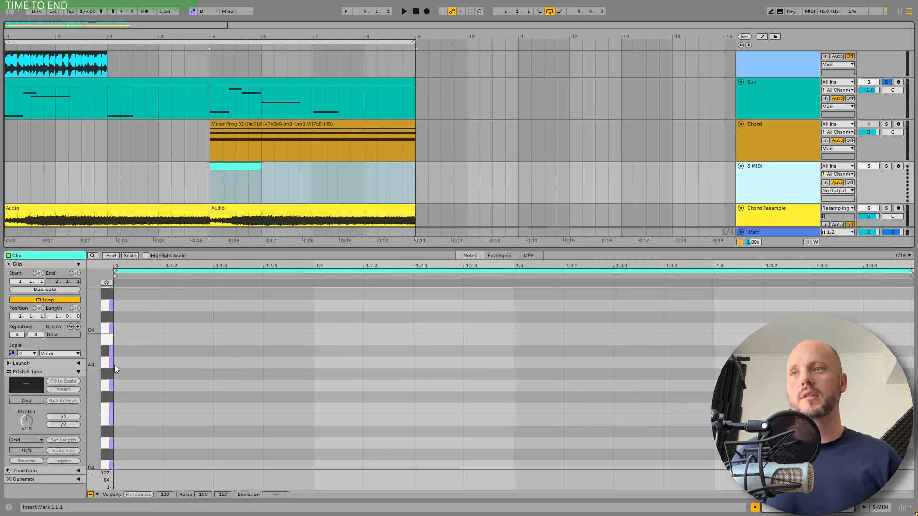
# Step: Add a quarter-note B♭3 at the start of the new clip and load Operator onto its track
pyautogui.doubleClick(120, 352)
pyautogui.press('space')
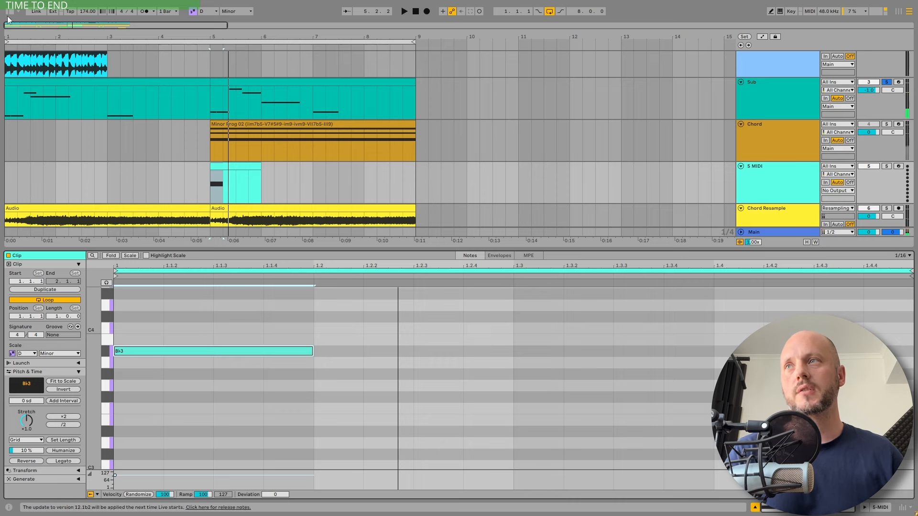
pyautogui.click(8, 12)
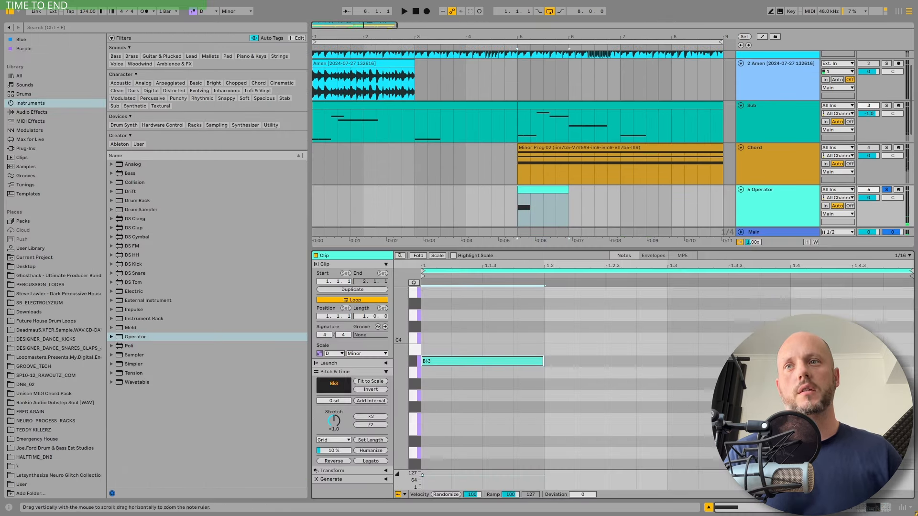
# Step: Complete a chord over B♭3 by adding D4, F4 and an A, with the A lowered an octave to A3
pyautogui.moveTo(457, 387); pyautogui.dragTo(458, 307)
pyautogui.scroll(4, 470, 342)
pyautogui.moveTo(468, 354); pyautogui.dragTo(468, 309)
pyautogui.hotkey('shift', 'Down')
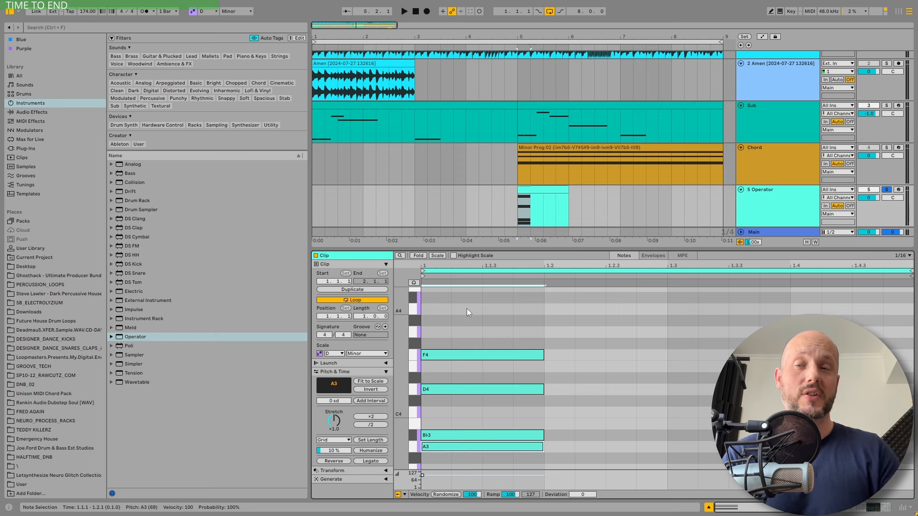
# Step: Play the chord with its A at A3 and at A4 to compare the two voicings
pyautogui.press('space')
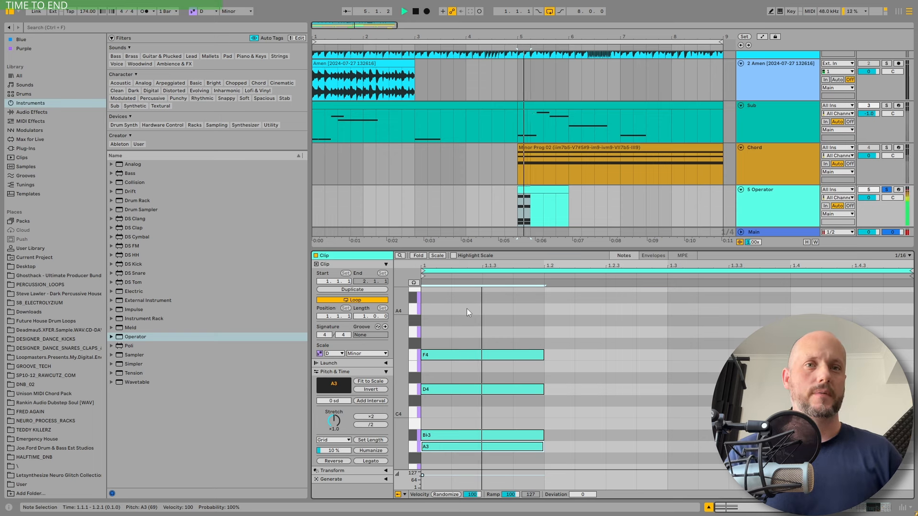
pyautogui.hotkey('shift', 'Up')
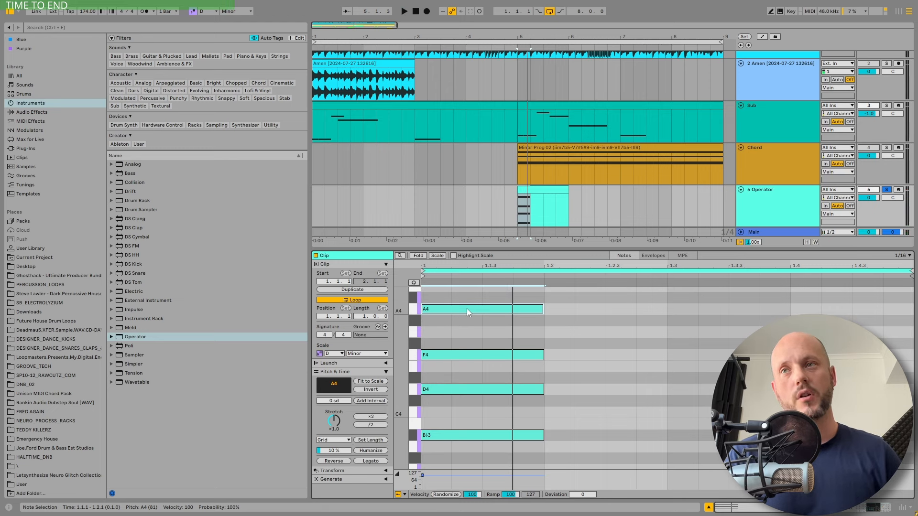
pyautogui.hotkey('shift', 'Down')
pyautogui.press('space')
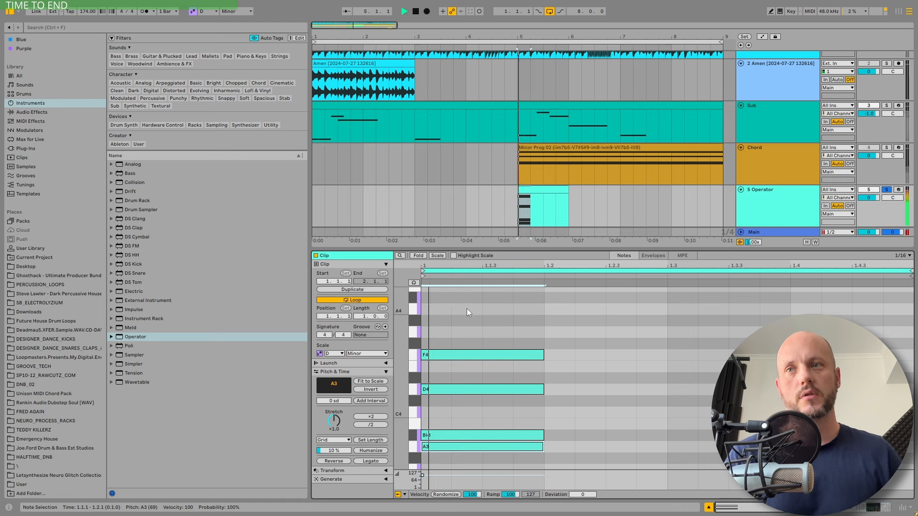
pyautogui.hotkey('shift', 'Up')
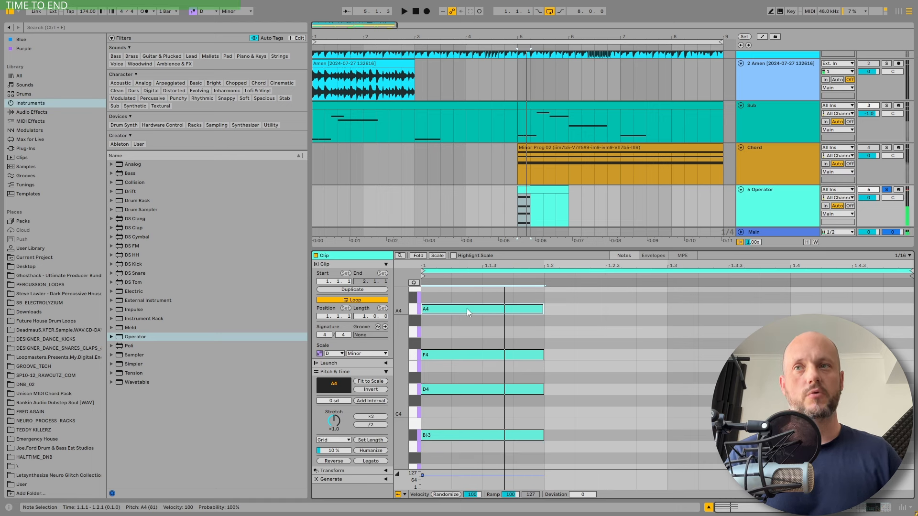
# Step: Add a C5 above the A4 by copying that note upward, and play the extended chord
pyautogui.scroll(2, 472, 351)
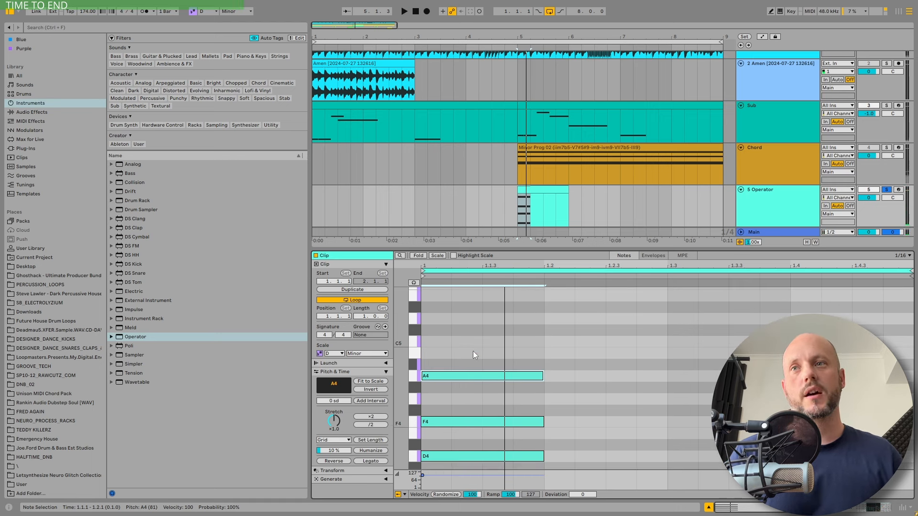
pyautogui.moveTo(473, 374); pyautogui.dragTo(473, 344)
pyautogui.press('space')
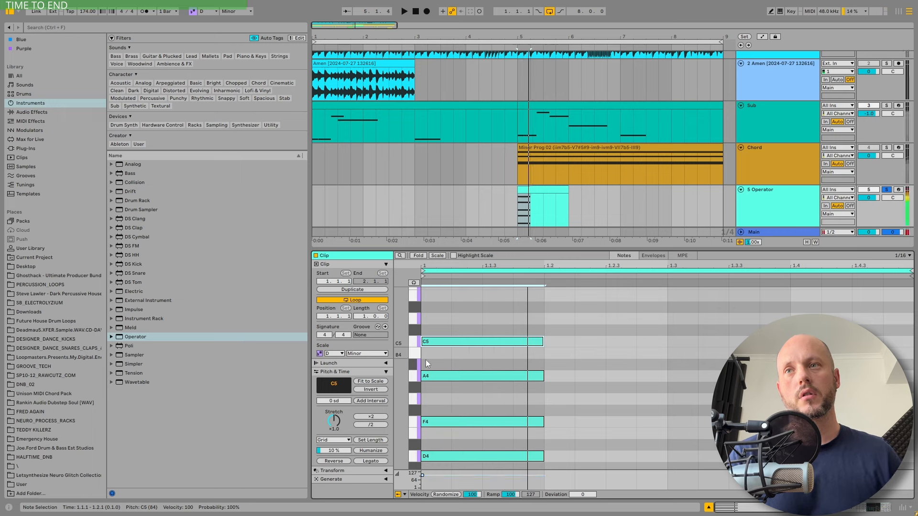
pyautogui.moveTo(403, 360); pyautogui.dragTo(398, 286)
pyautogui.press('space')
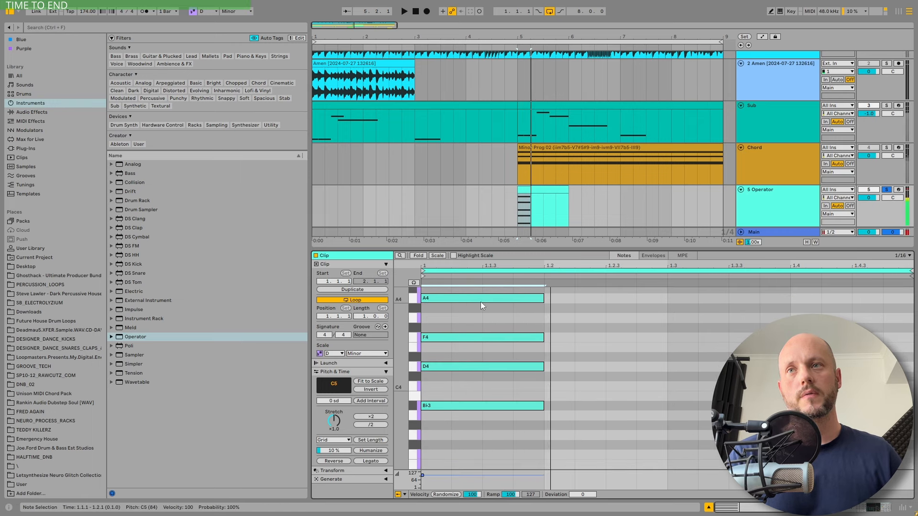
# Step: Lower the chord's A4 and C5 by one octave each, to A3 and C4
pyautogui.click(478, 298)
pyautogui.hotkey('shift', 'Down')
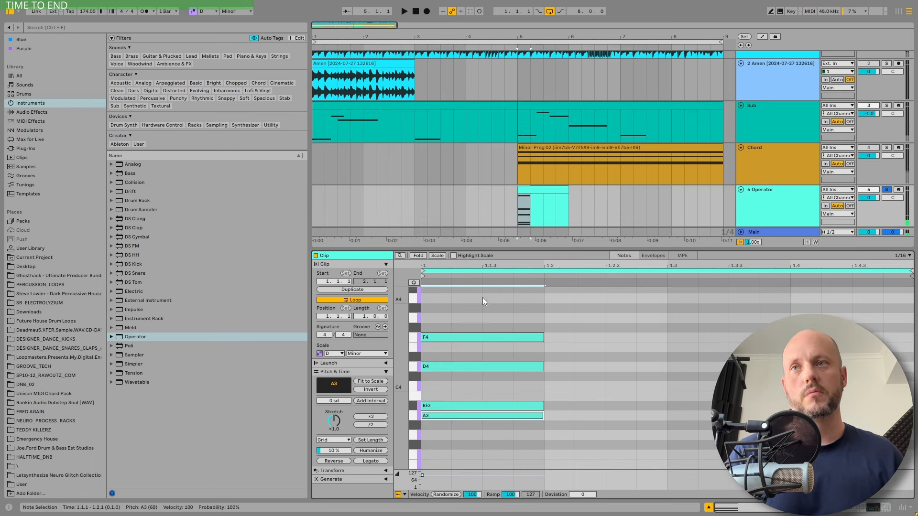
pyautogui.scroll(2, 483, 297)
pyautogui.click(476, 300)
pyautogui.hotkey('shift', 'Down')
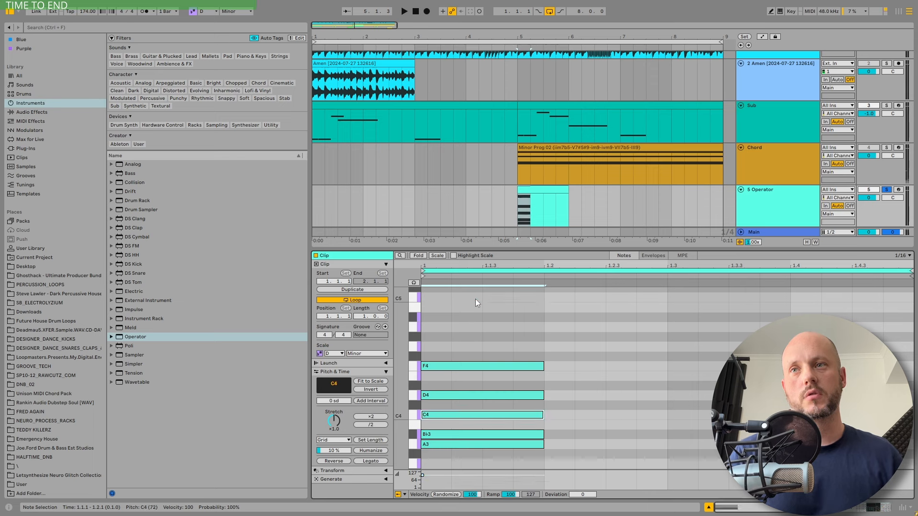
# Step: Play the five-note chord with its C at C4 and at C5, ending with C4
pyautogui.press('space')
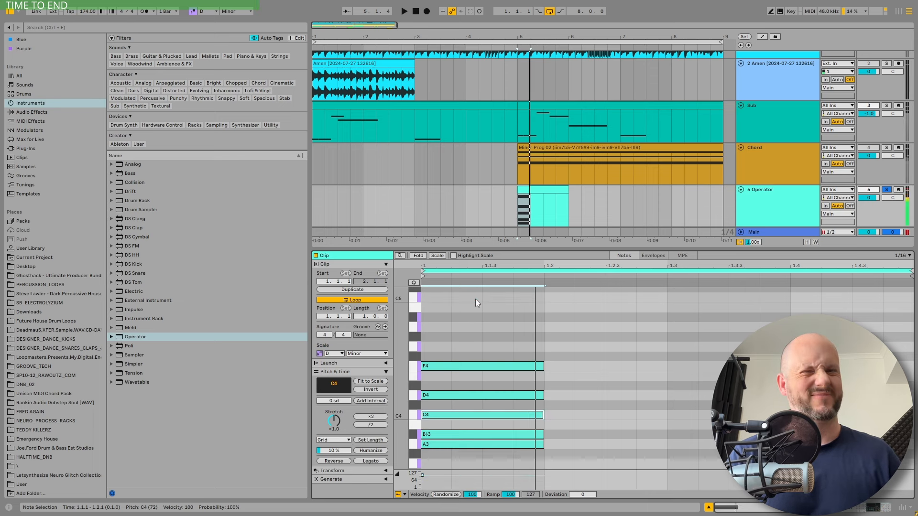
pyautogui.press('space')
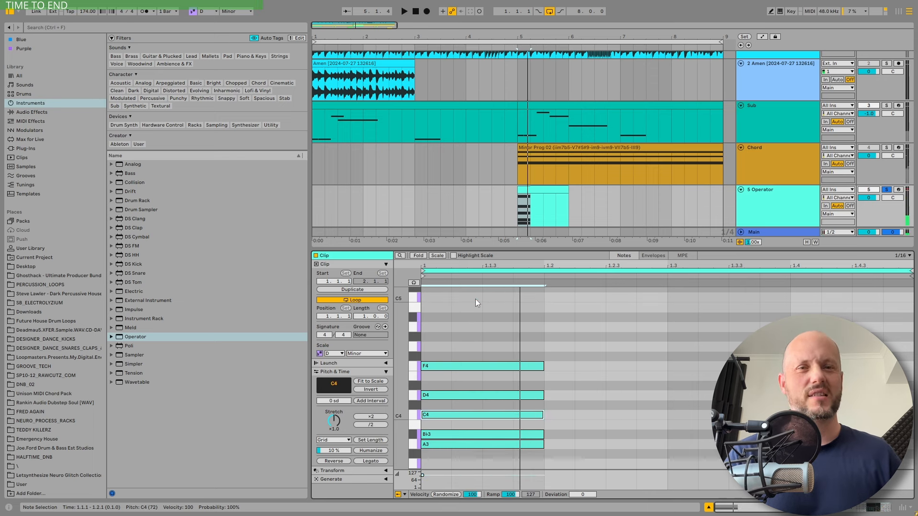
pyautogui.hotkey('shift', 'Up')
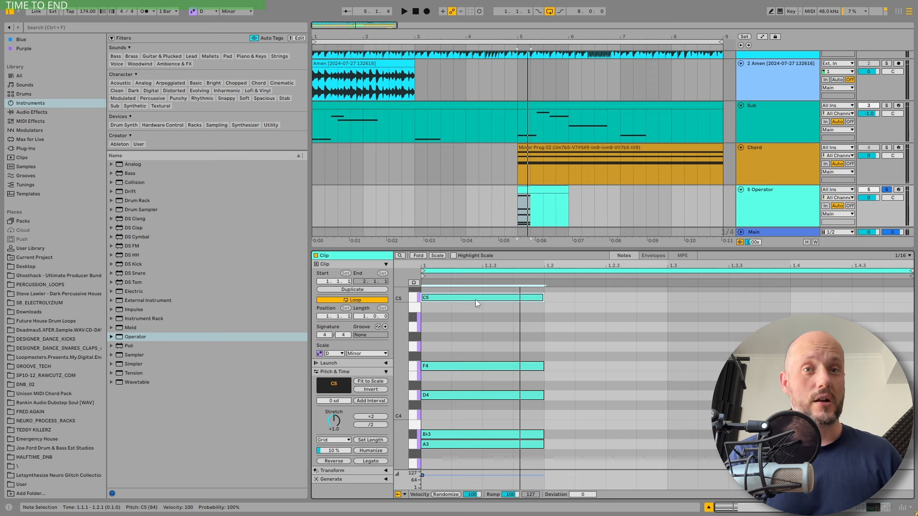
pyautogui.press('space')
pyautogui.hotkey('shift', 'Down')
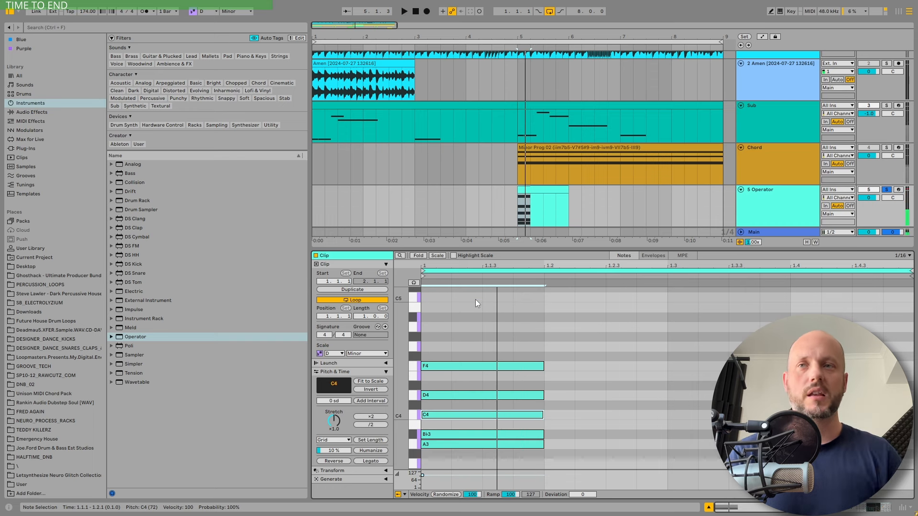
# Step: Extend the Operator clip and its chord notes to four bars, ending at 9.1.1, and play it
pyautogui.click(546, 221)
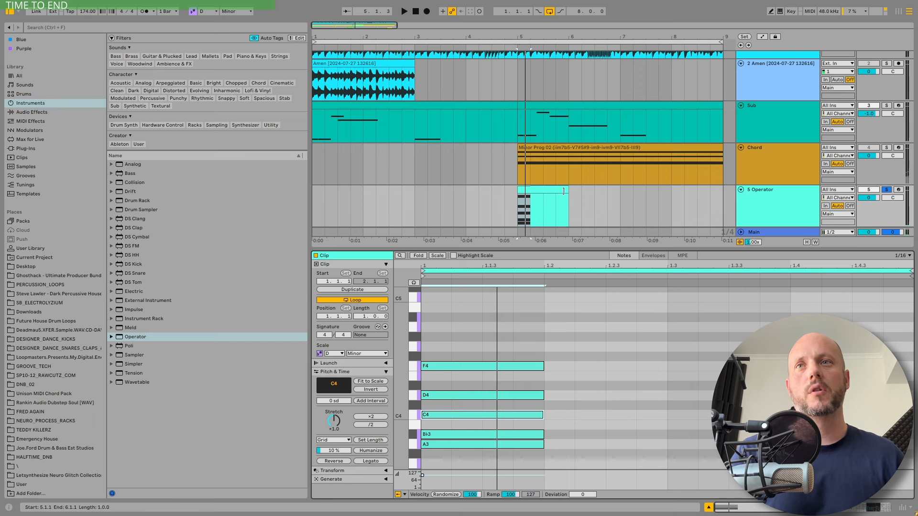
pyautogui.moveTo(568, 190); pyautogui.dragTo(722, 190)
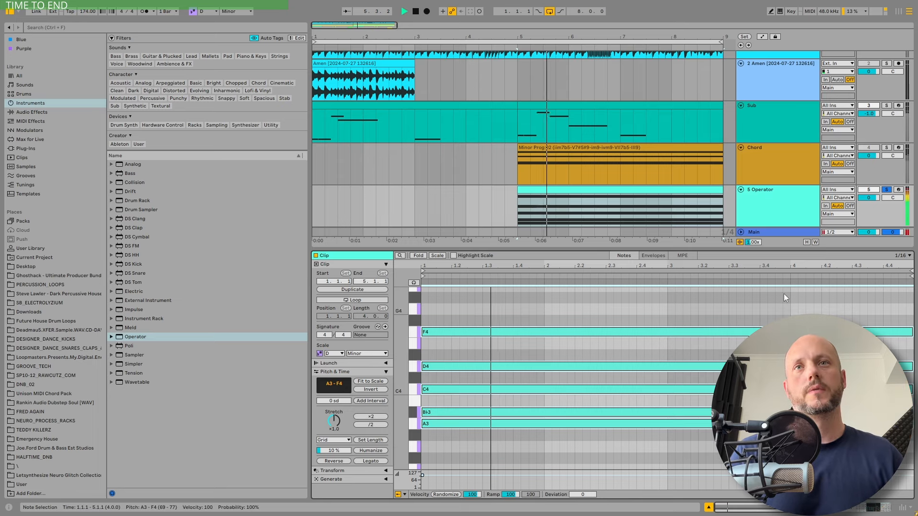
pyautogui.press('space')
# Step: Show the Chord track's Instrument Rack and solo that track, with its Minor Prog 02 clip selected
pyautogui.doubleClick(781, 193)
pyautogui.click(769, 187)
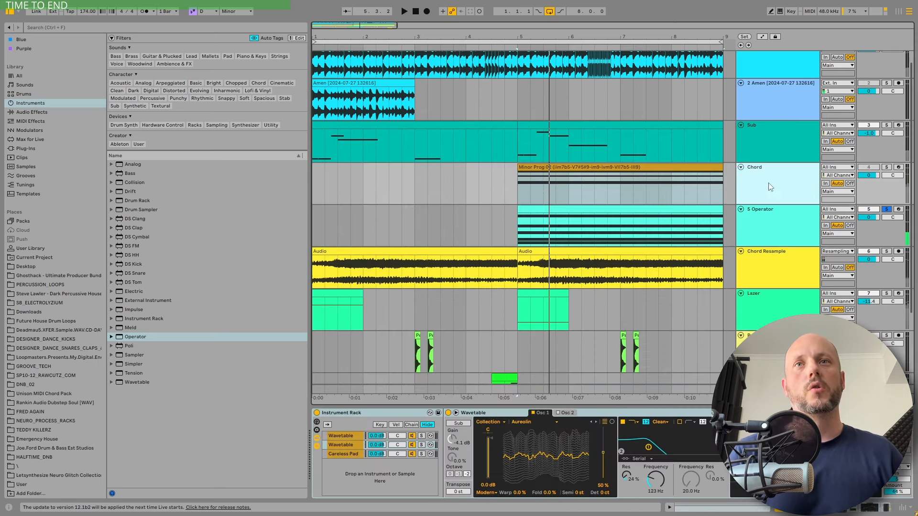
pyautogui.click(886, 168)
pyautogui.click(670, 168)
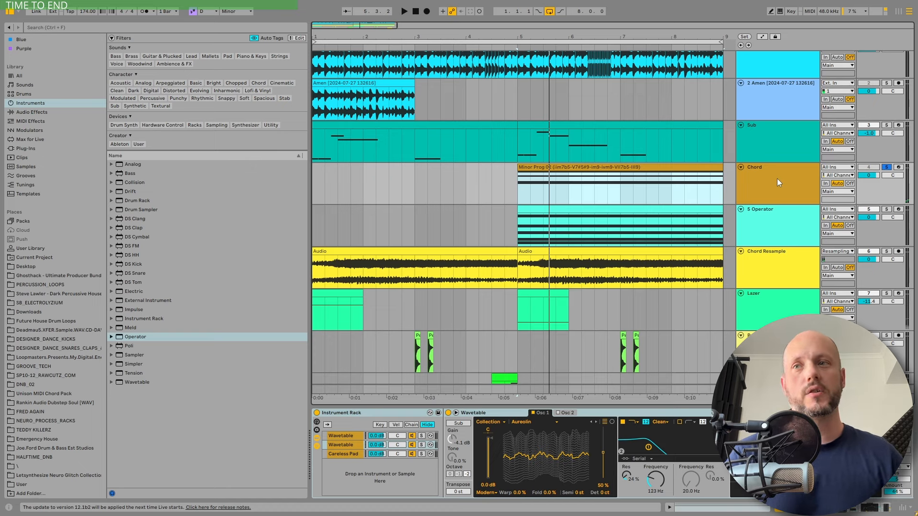
# Step: Solo the Careless Pad chain in the Instrument Rack and play the chord through it
pyautogui.click(421, 454)
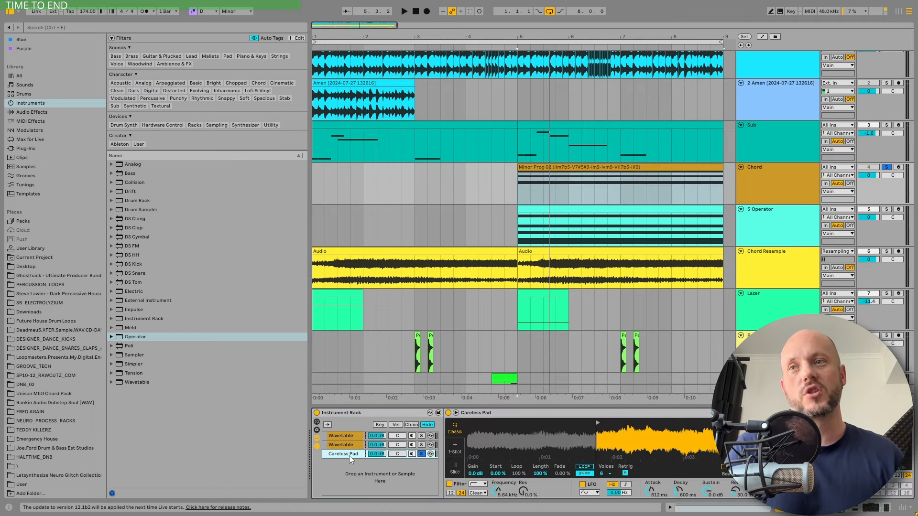
pyautogui.press('space')
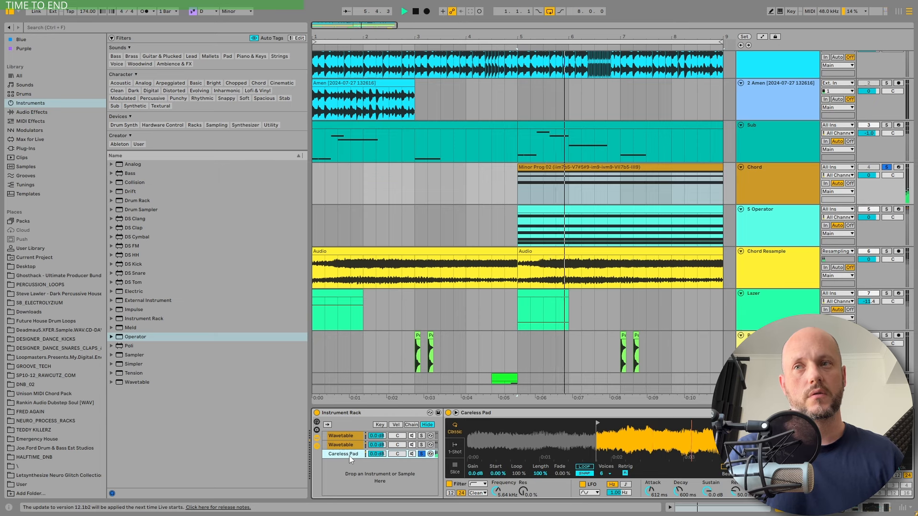
pyautogui.press('space')
pyautogui.press('space')
pyautogui.press('space')
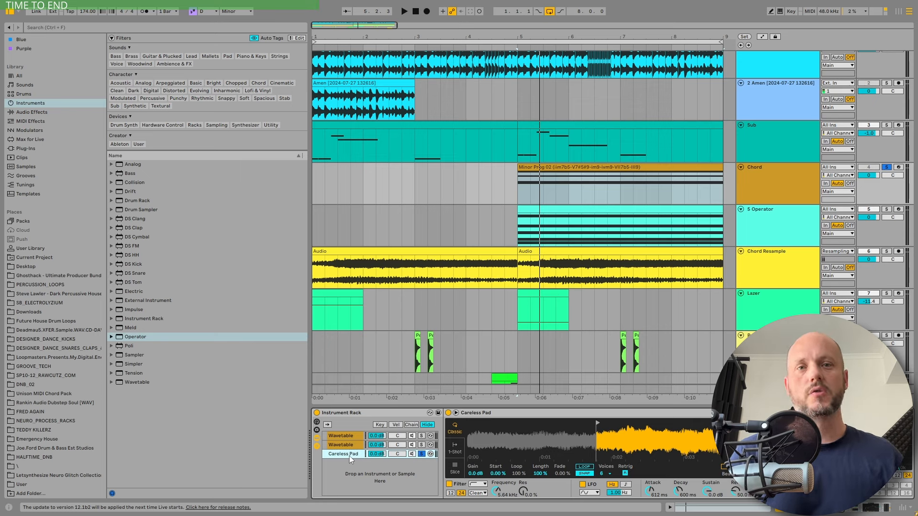
# Step: Solo the second Wavetable chain, which uses the Aureolin wavetable, and play the chord through it
pyautogui.click(338, 446)
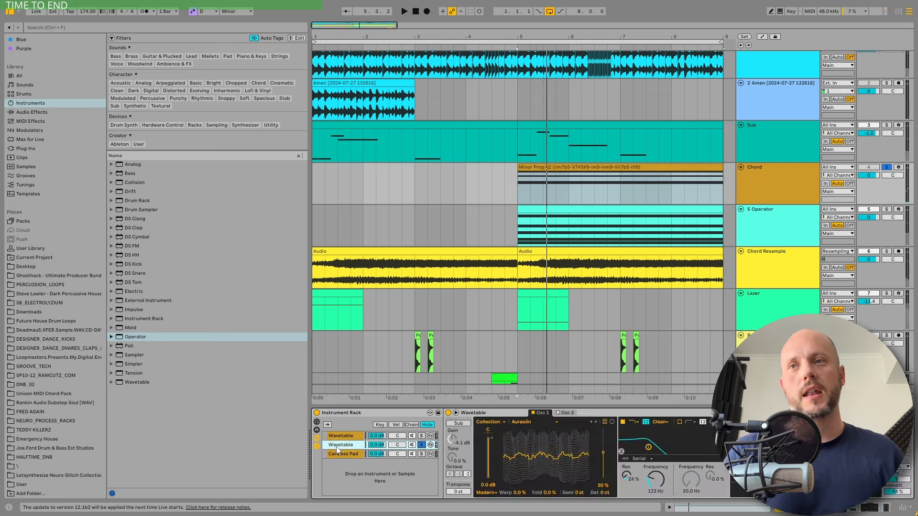
pyautogui.press('space')
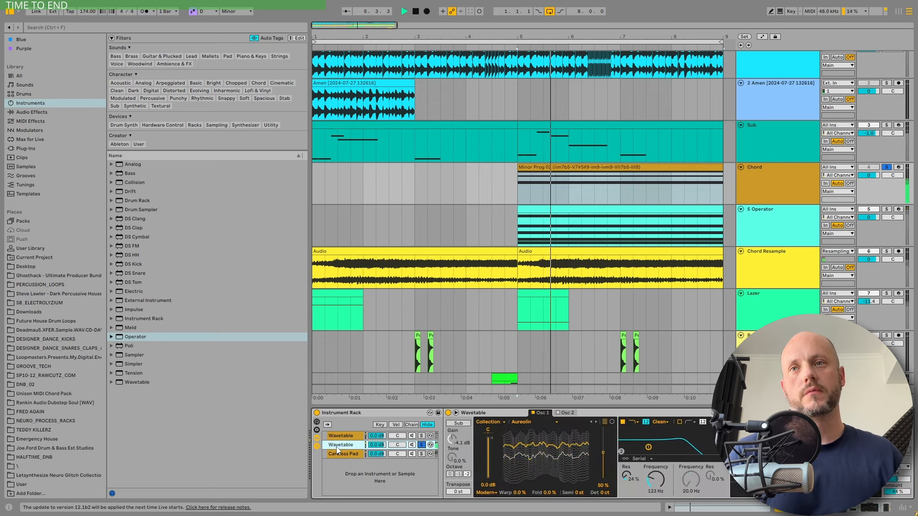
pyautogui.press('space')
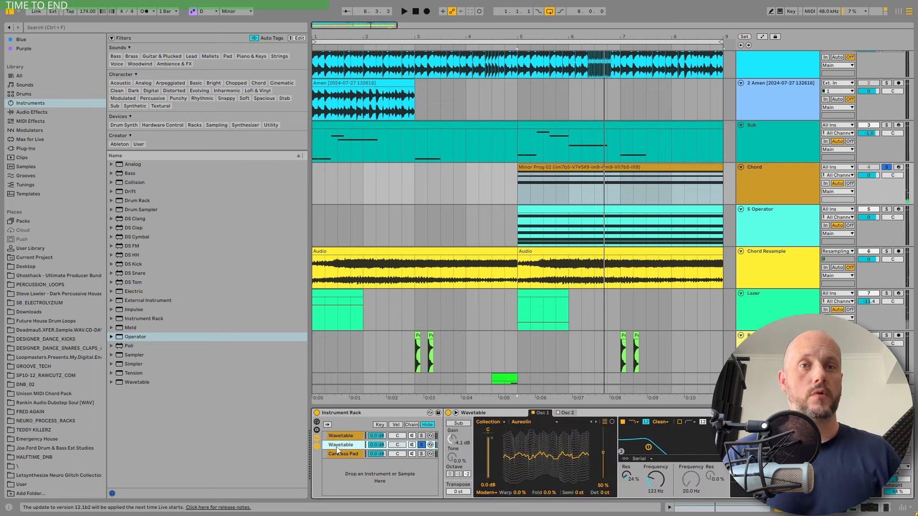
pyautogui.press('space')
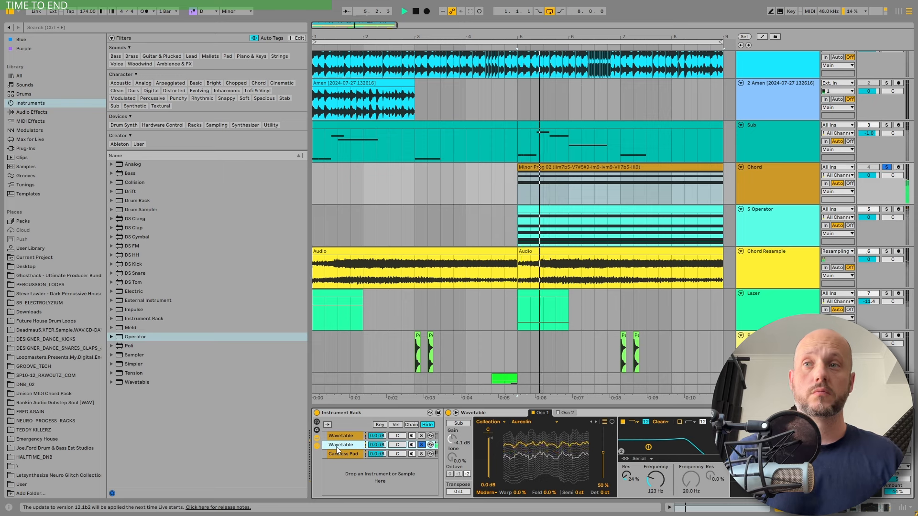
# Step: Solo the first Wavetable chain, which uses the Formant AEIOU wavetable, and play the chord
pyautogui.click(421, 436)
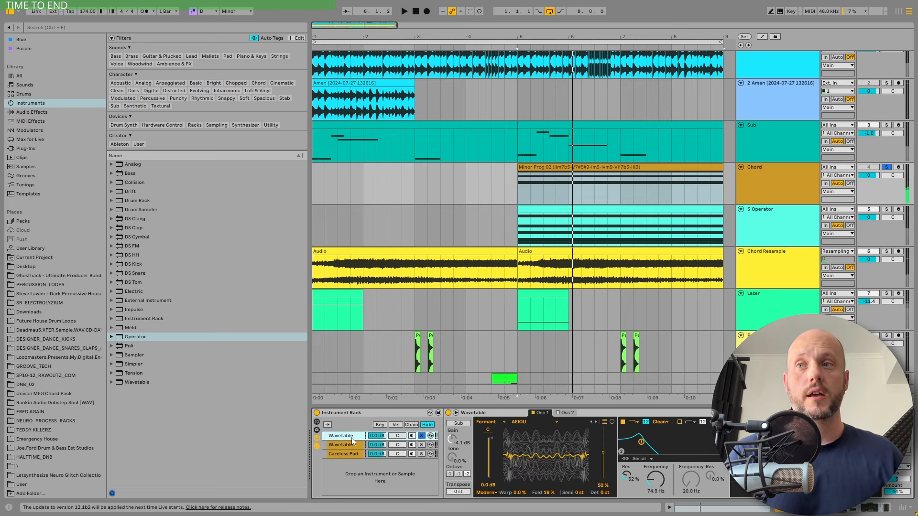
pyautogui.press('space')
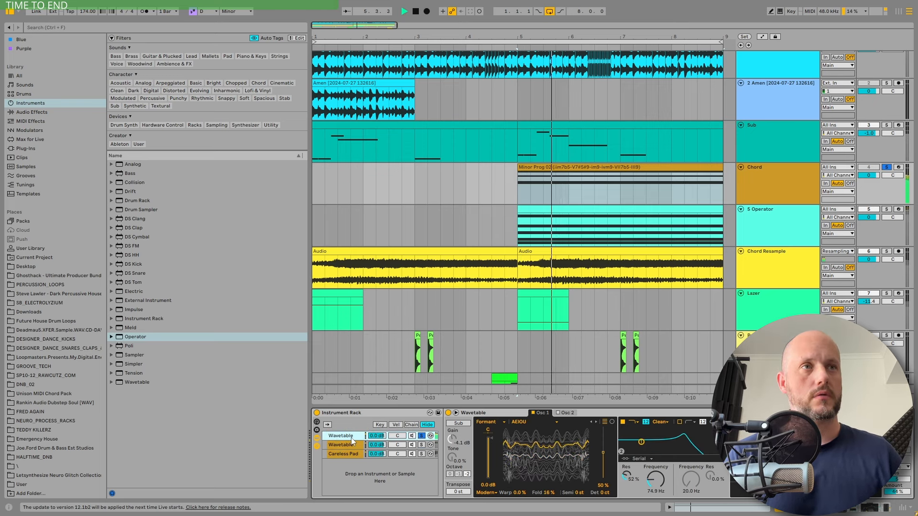
pyautogui.press('space')
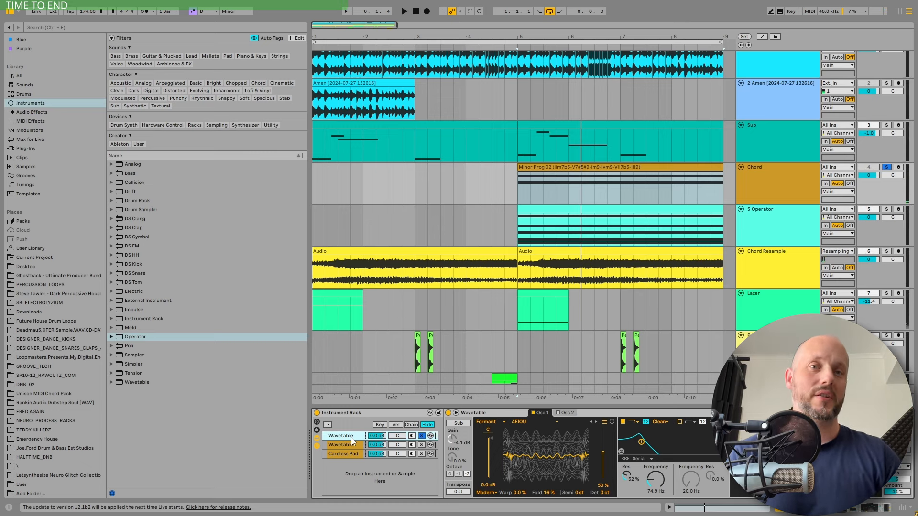
# Step: Compare the two Wavetable chains by soloing the Aureolin one during playback, ending with the AEIOU one soloed
pyautogui.press('space')
pyautogui.click(421, 444)
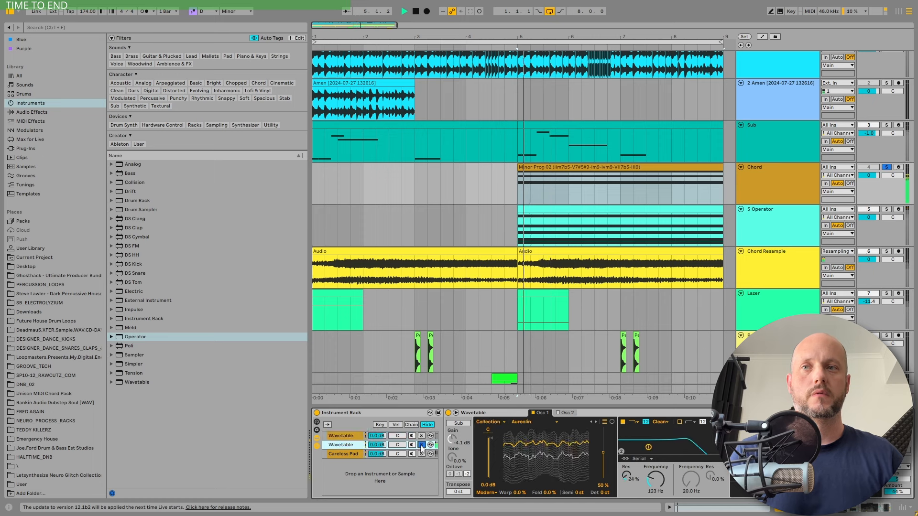
pyautogui.press('space')
pyautogui.click(421, 435)
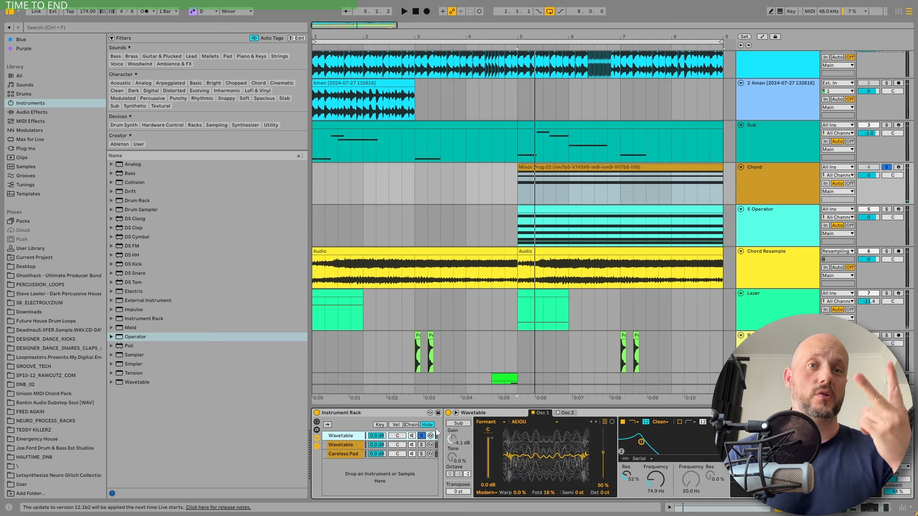
# Step: Examine the AEIOU Wavetable's filter and Env 2 modulation while playing the chord
pyautogui.hscroll(3, 695, 458)
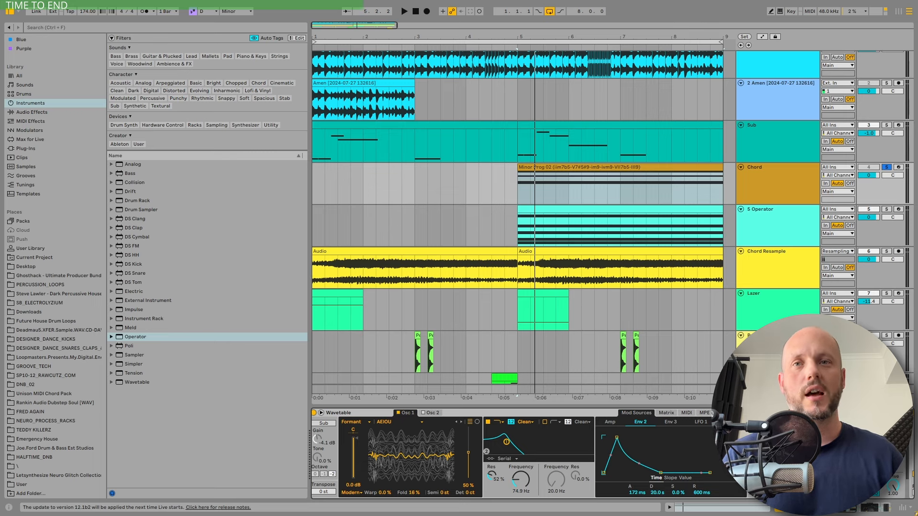
pyautogui.press('space')
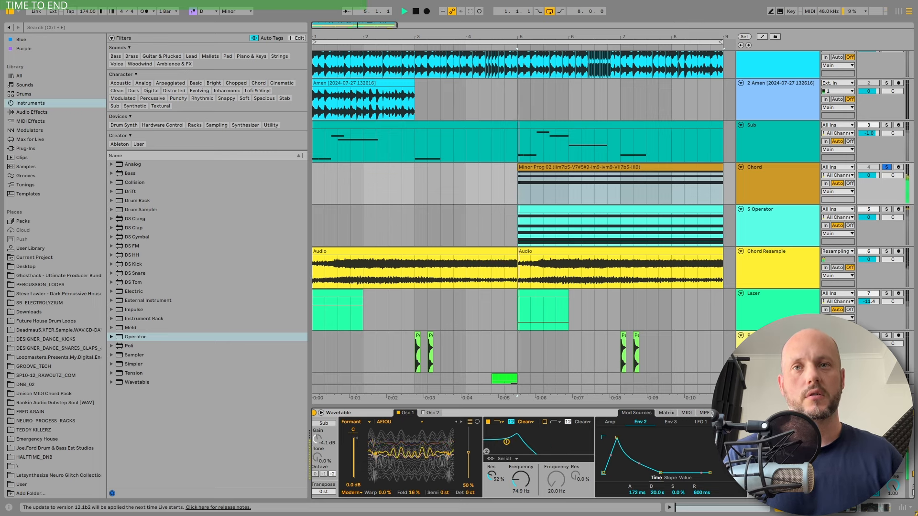
pyautogui.press('space')
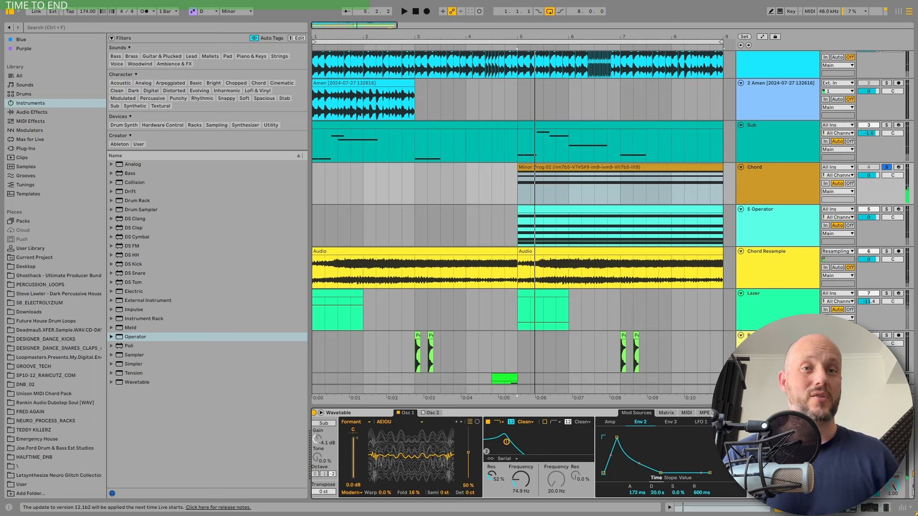
# Step: Look through the Formant wavetables available for Osc 1, keeping AEIOU
pyautogui.hscroll(-3, 514, 419)
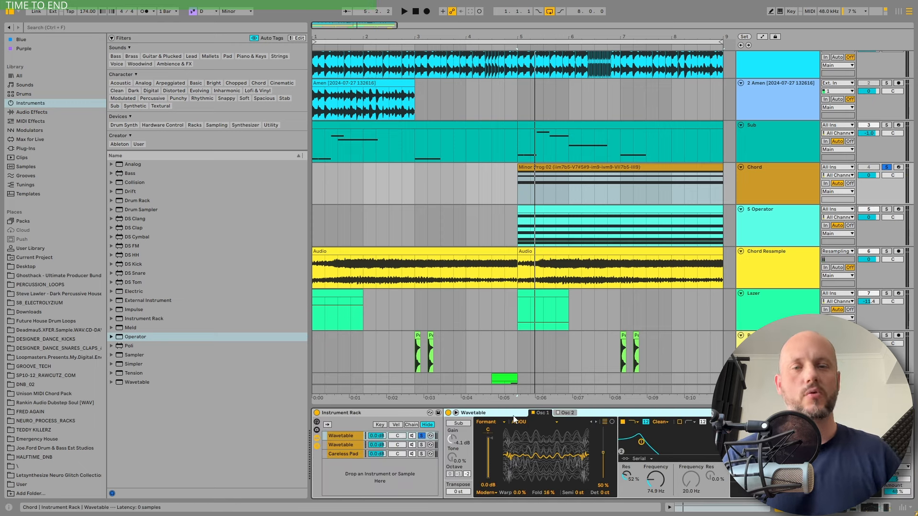
pyautogui.click(512, 423)
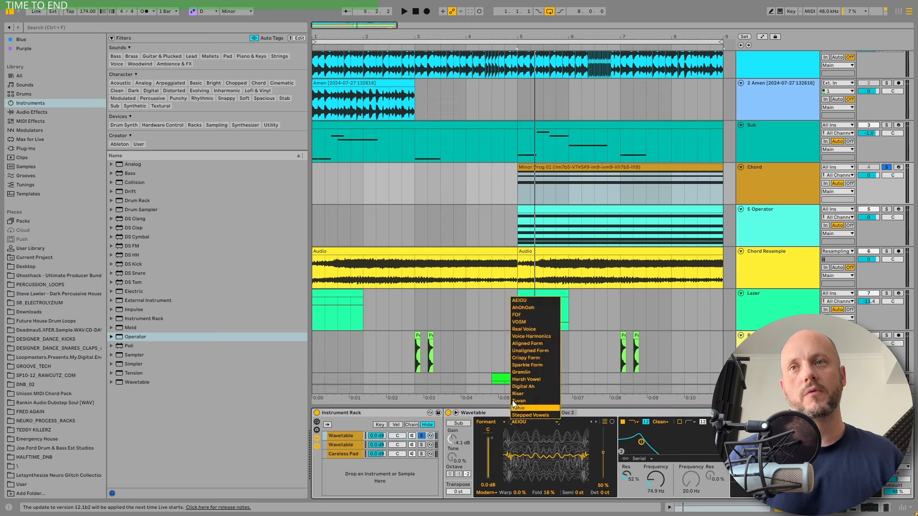
pyautogui.click(589, 414)
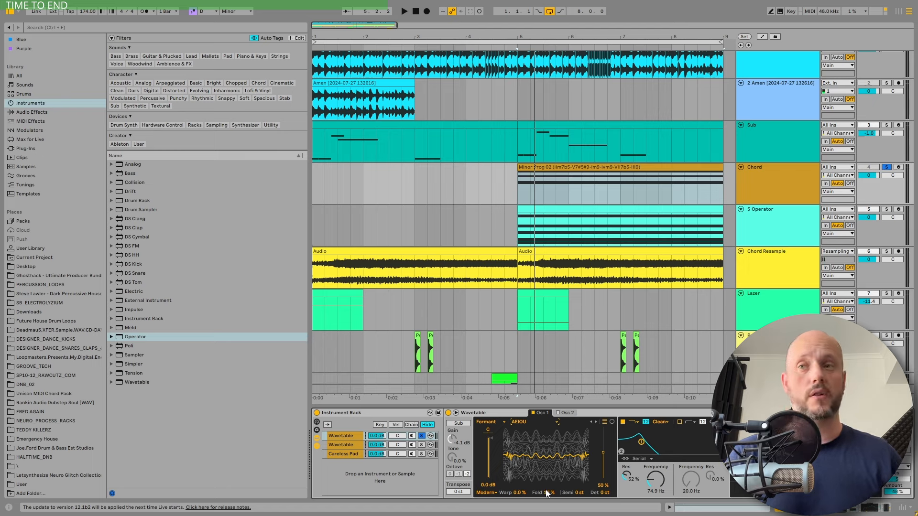
# Step: Play the chord through the AEIOU Wavetable chain and switch the solo to the second Wavetable chain
pyautogui.press('space')
pyautogui.press('space')
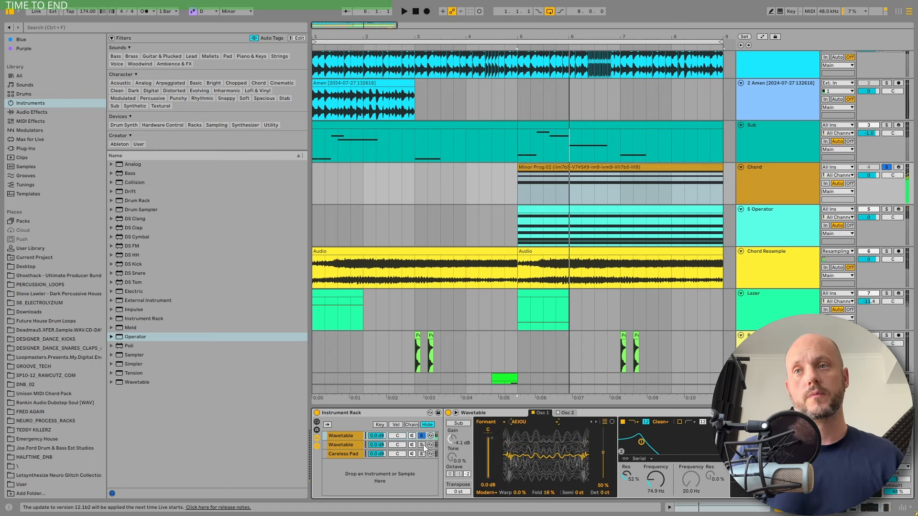
pyautogui.click(422, 445)
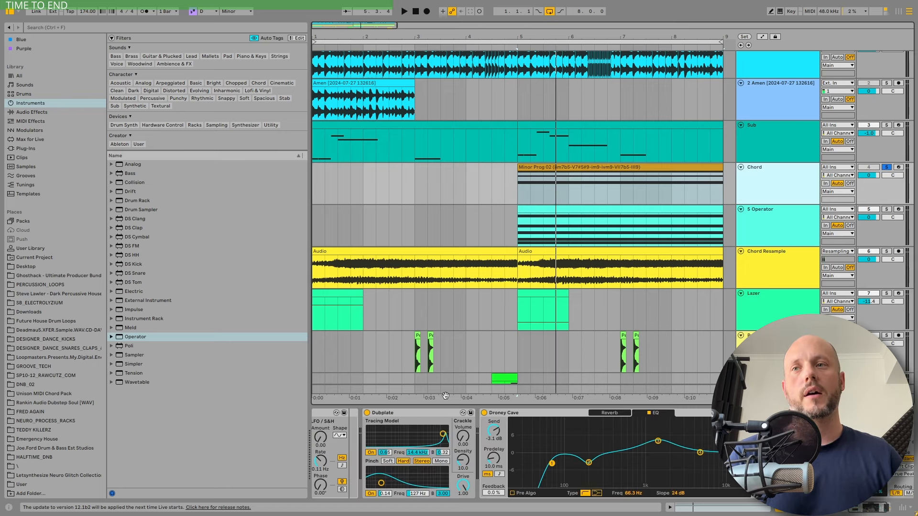
# Step: Examine the Chord track's Dubplate device and the Reverb page of the Droney Cave device
pyautogui.click(417, 415)
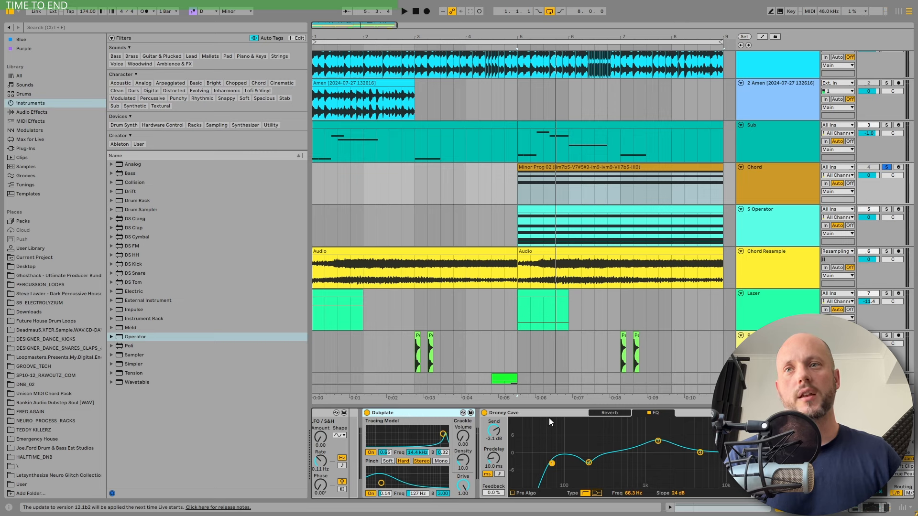
pyautogui.click(607, 414)
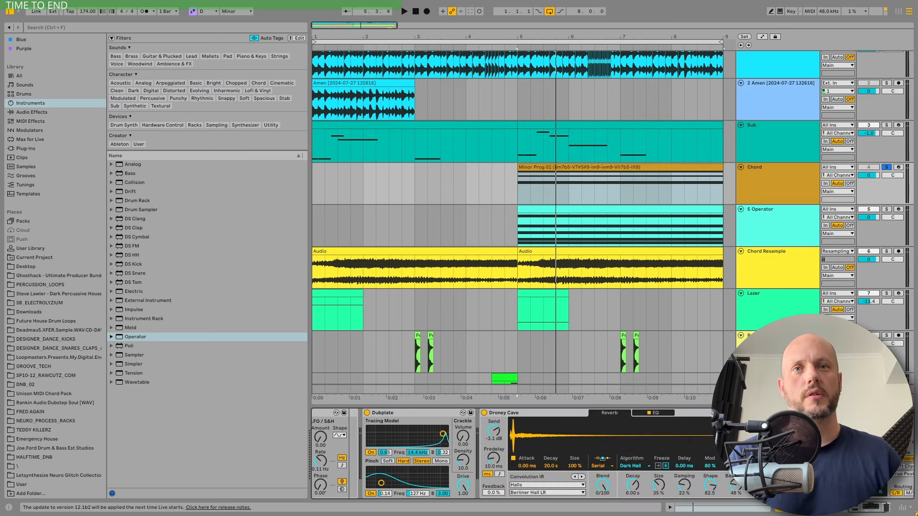
pyautogui.moveTo(863, 507); pyautogui.dragTo(865, 507)
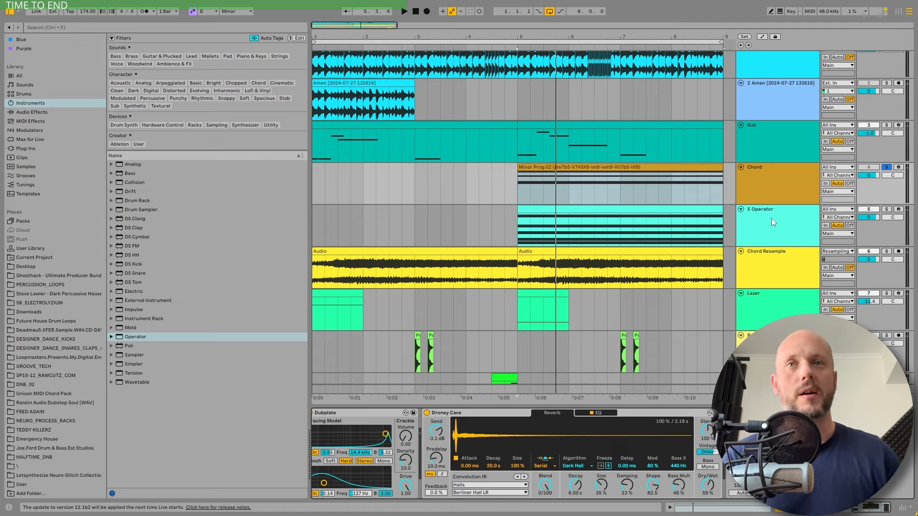
# Step: Solo the Chord Resample track, select its first audio clip and hide the browser
pyautogui.click(776, 255)
pyautogui.click(887, 252)
pyautogui.click(496, 252)
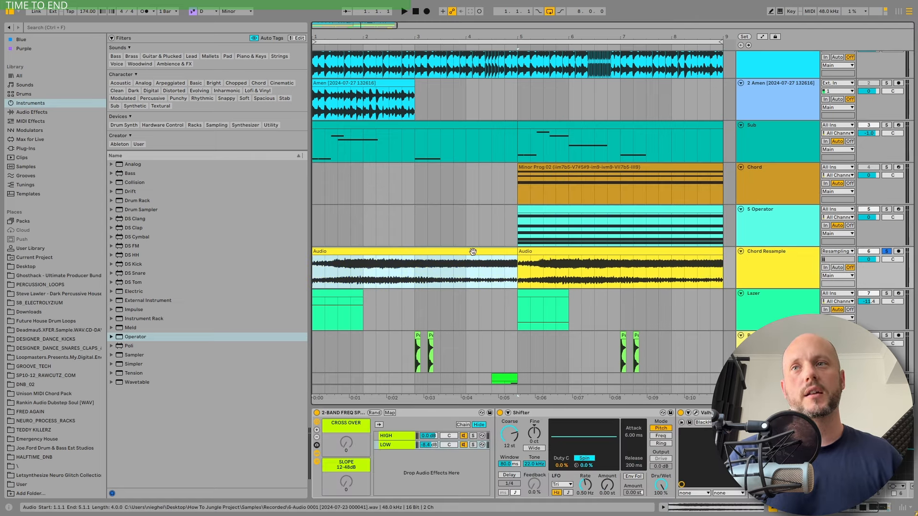
pyautogui.click(12, 11)
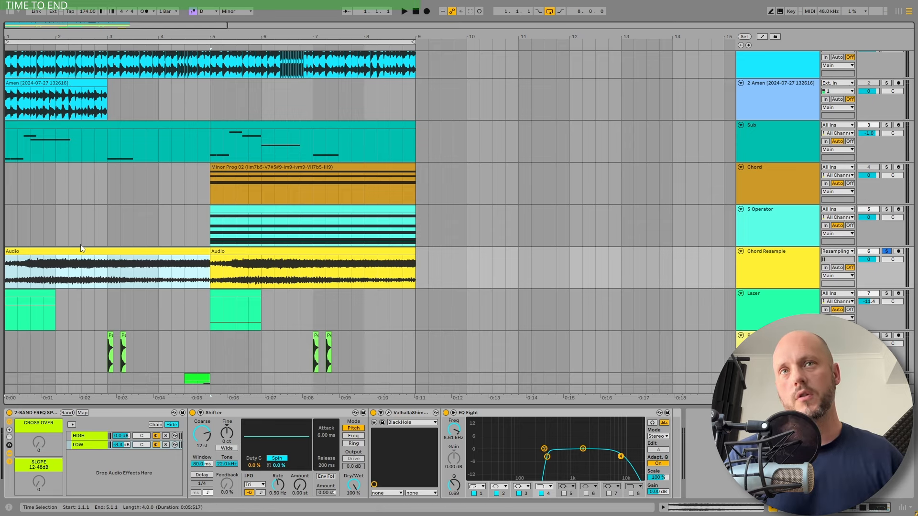
# Step: Compare the pitch settings of the two Chord Resample audio clips in the clip view, and close that view
pyautogui.doubleClick(188, 252)
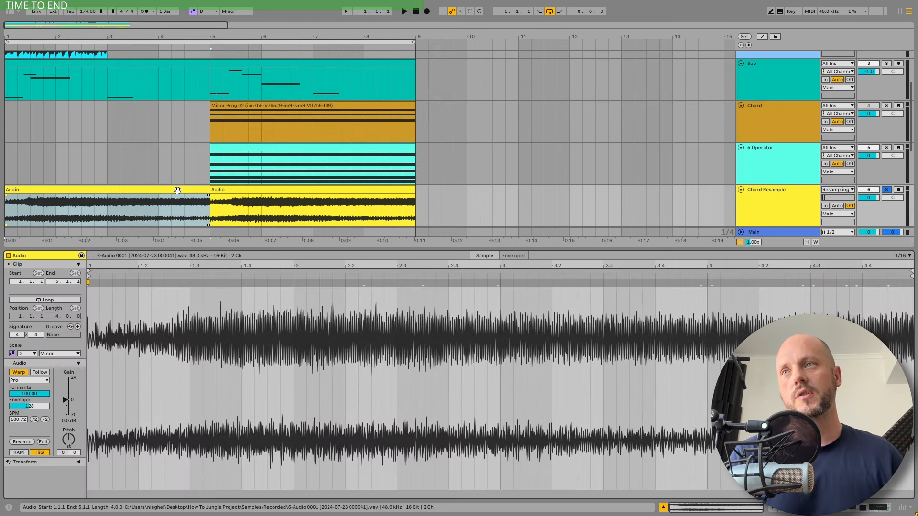
pyautogui.click(272, 193)
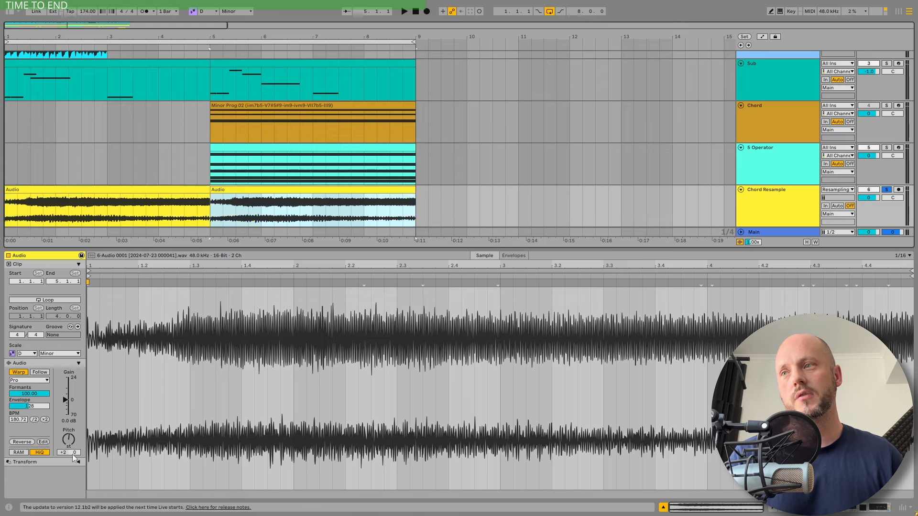
pyautogui.moveTo(296, 249); pyautogui.dragTo(293, 459)
# Step: Play the first and second Chord Resample clips and show the track's effect chain
pyautogui.click(172, 253)
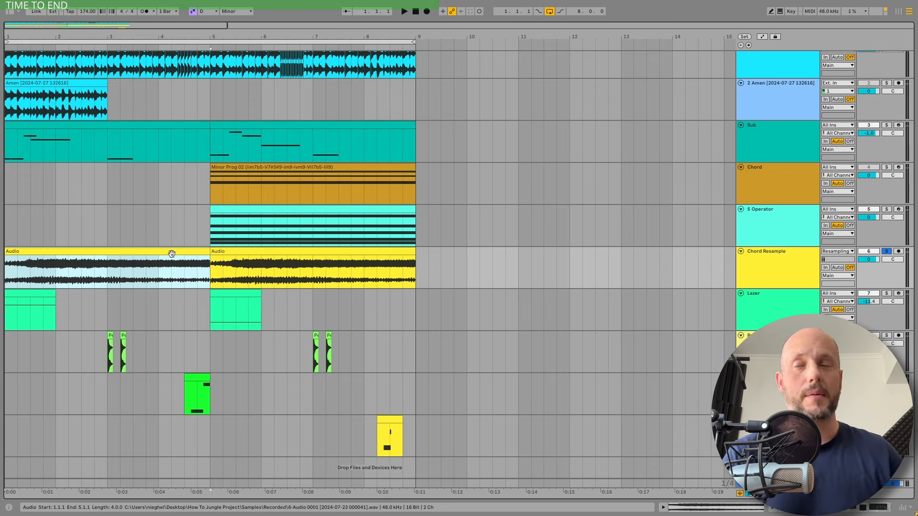
pyautogui.press('space')
pyautogui.click(230, 252)
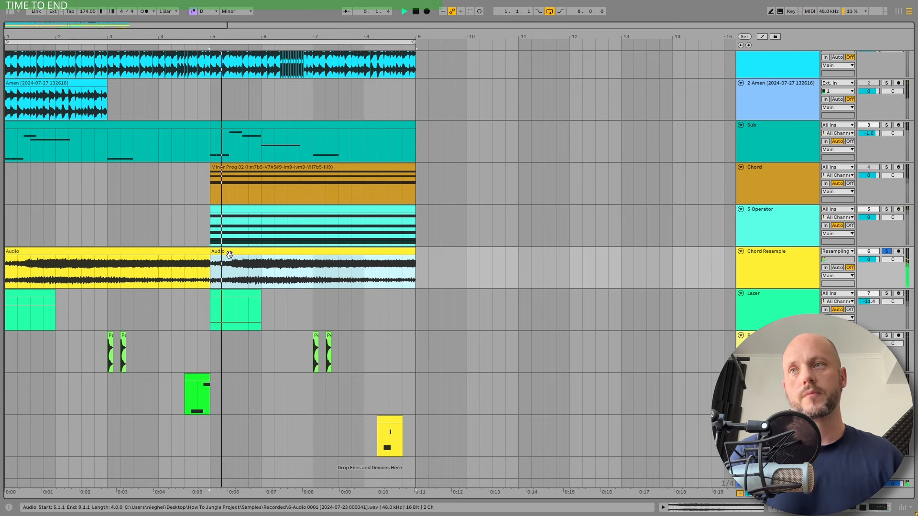
pyautogui.doubleClick(755, 267)
pyautogui.press('space')
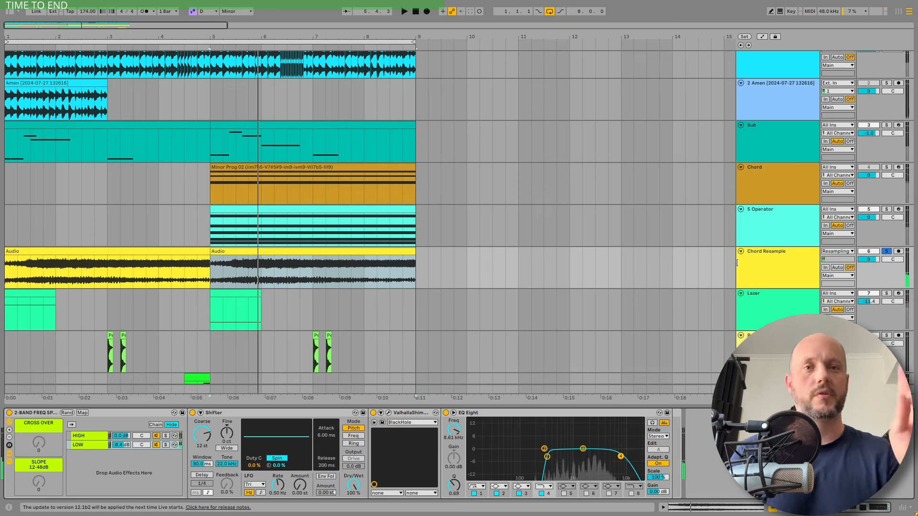
# Step: Solo the HIGH chain of the 2-band frequency split rack and play it while examining its EQ Eight
pyautogui.click(123, 445)
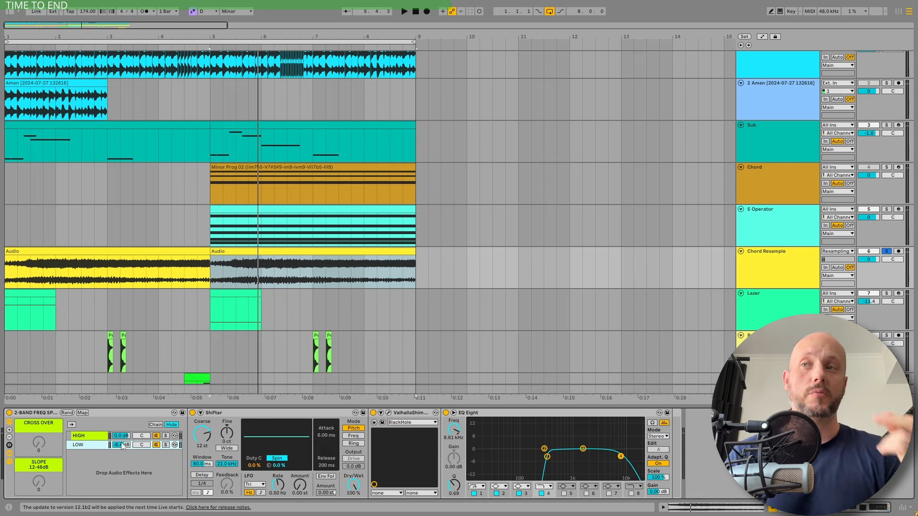
pyautogui.click(96, 438)
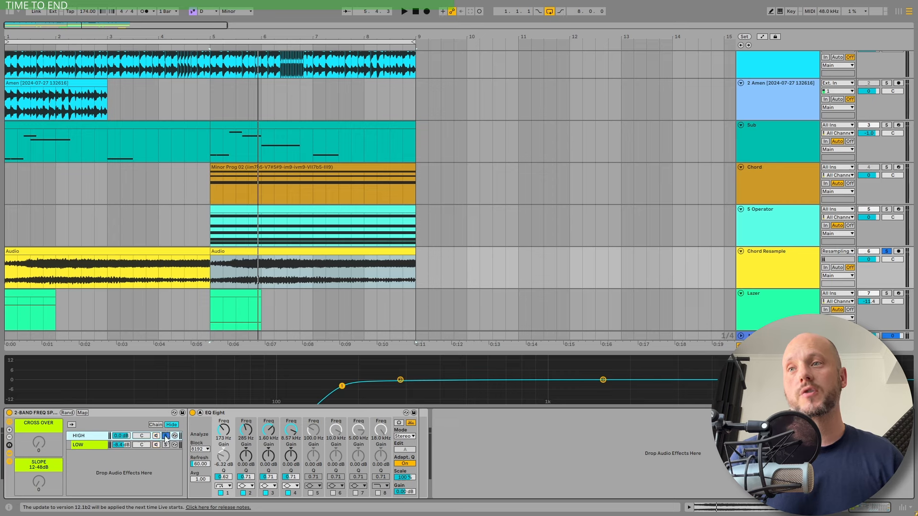
pyautogui.press('space')
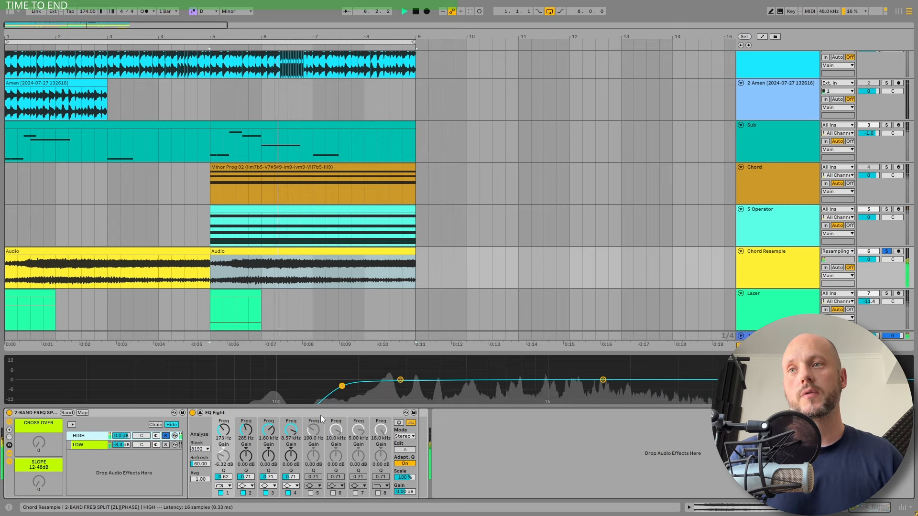
pyautogui.press('space')
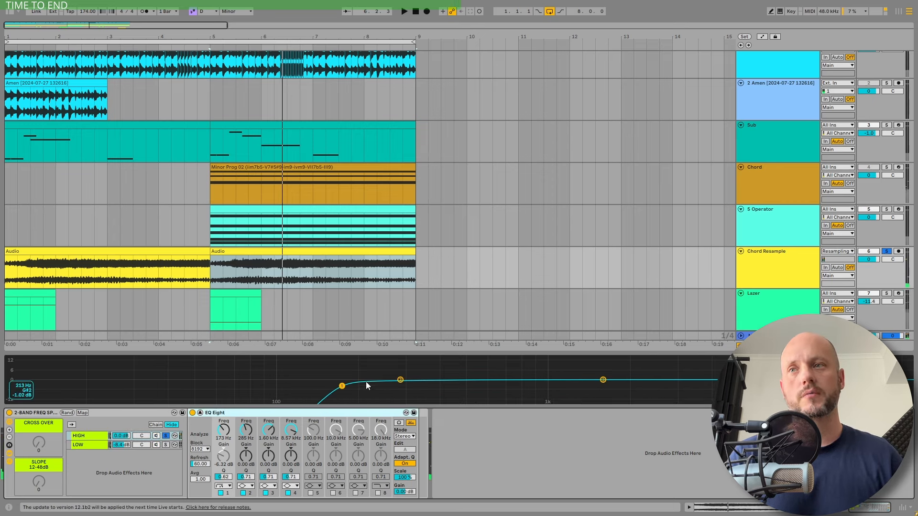
# Step: Solo the LOW chain of the frequency split rack and play it with its Shifter, ValhallaShimmer and EQ Eight shown
pyautogui.click(166, 444)
pyautogui.click(99, 435)
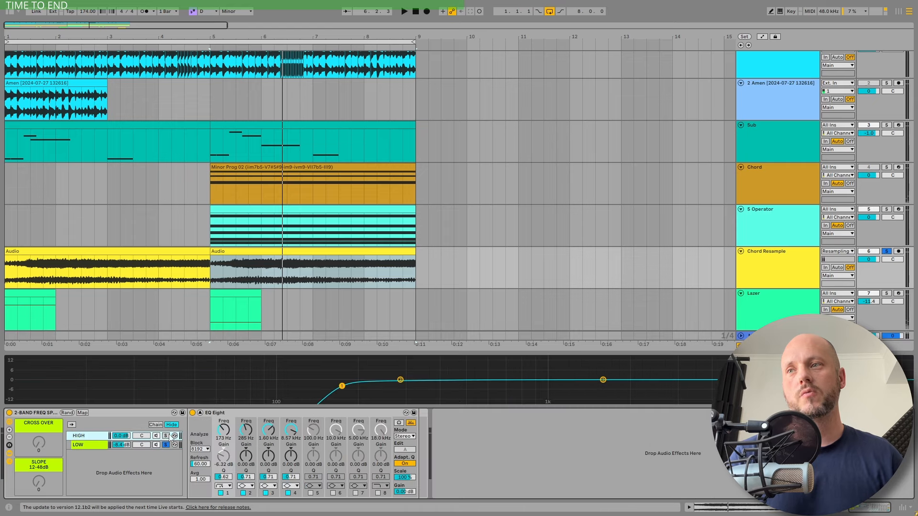
pyautogui.click(85, 445)
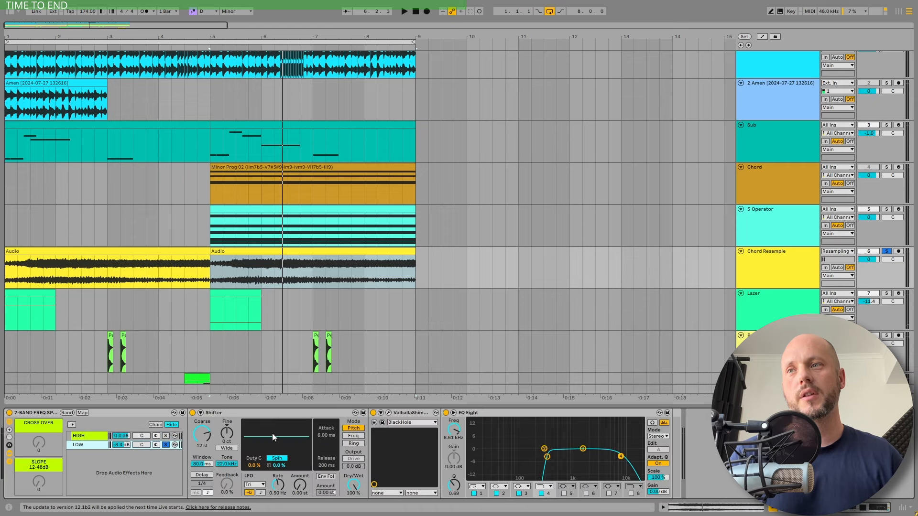
pyautogui.click(407, 414)
pyautogui.press('space')
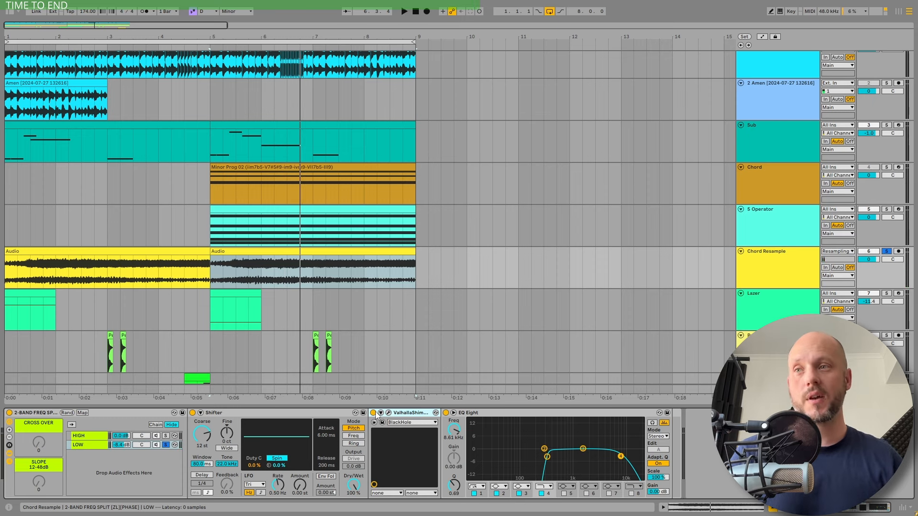
# Step: Compare the LOW chain with Shifter and ValhallaShimmer bypassed and re-enabled during playback, leaving Shifter's Window at 73.1 ms
pyautogui.click(289, 414)
pyautogui.hotkey('ctrl', '0')
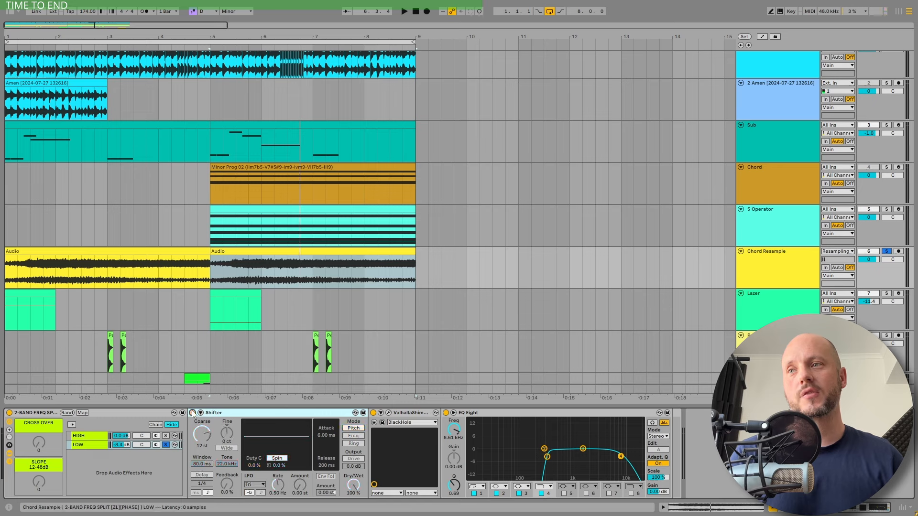
pyautogui.click(374, 414)
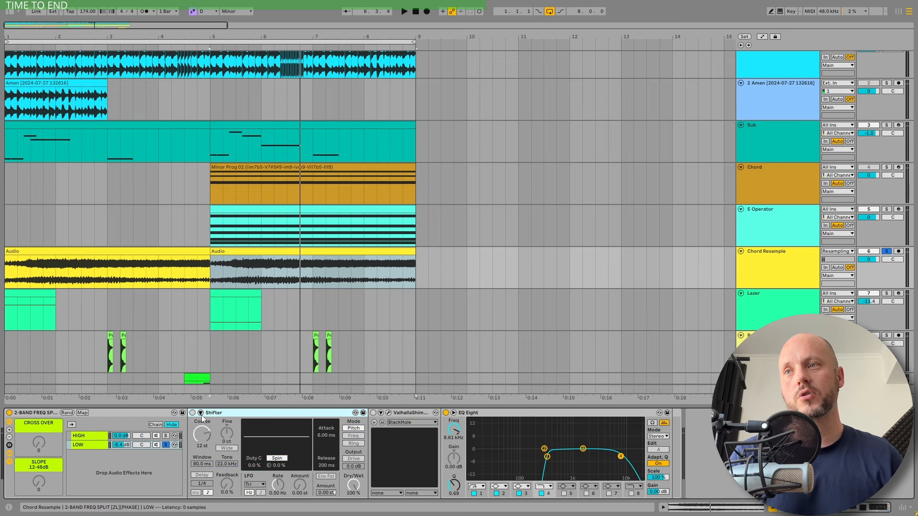
pyautogui.press('space')
pyautogui.hotkey('ctrl', '0')
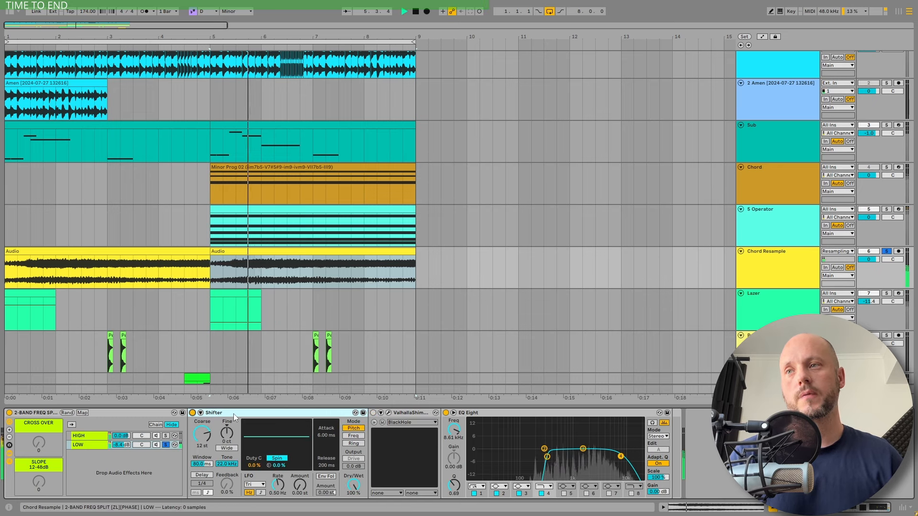
pyautogui.click(373, 414)
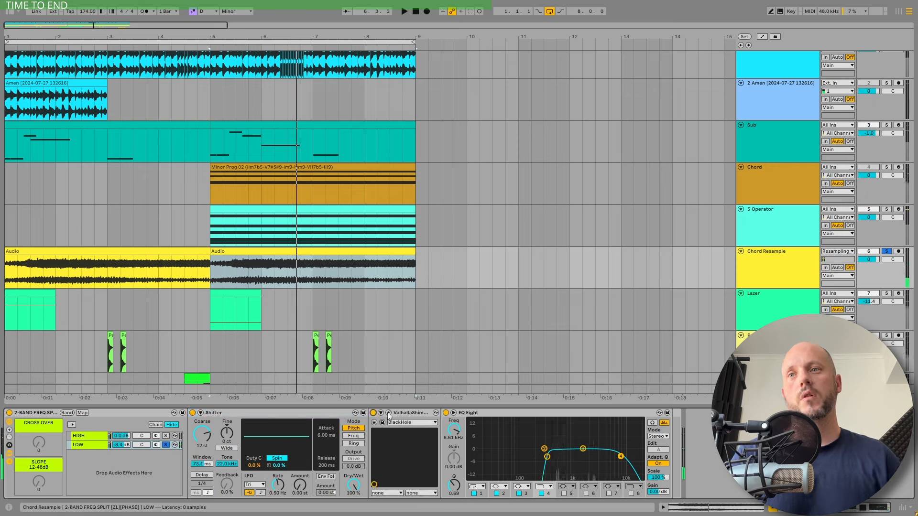
# Step: Examine the ValhallaShimmer settings, play the HIGH and LOW chains together and close the plug-in window
pyautogui.click(388, 414)
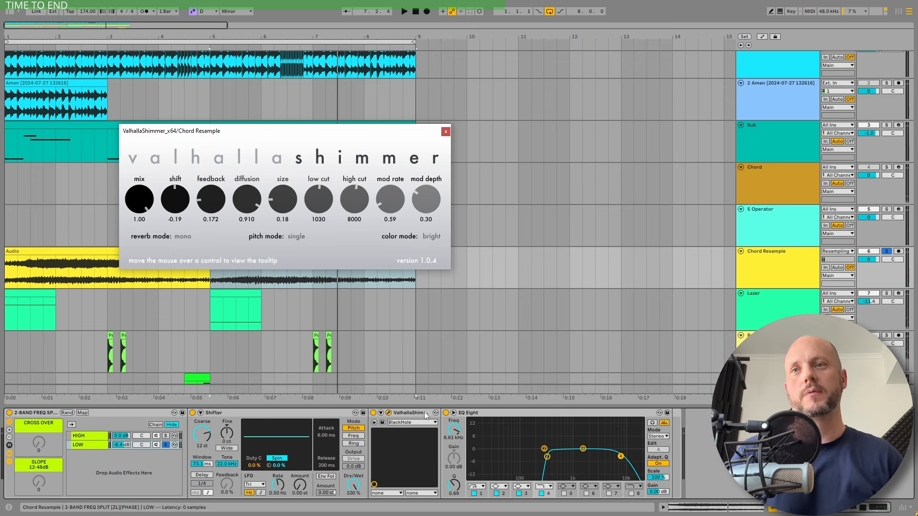
pyautogui.click(485, 413)
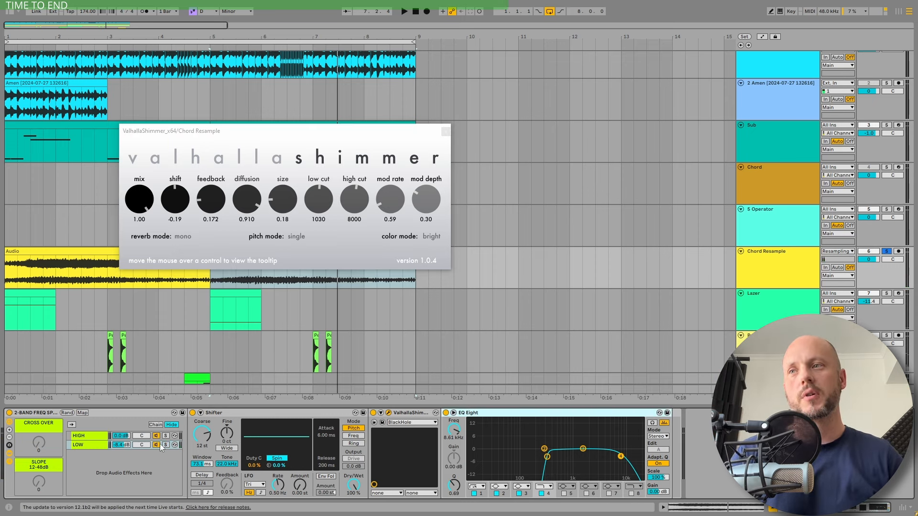
pyautogui.click(94, 416)
pyautogui.press('space')
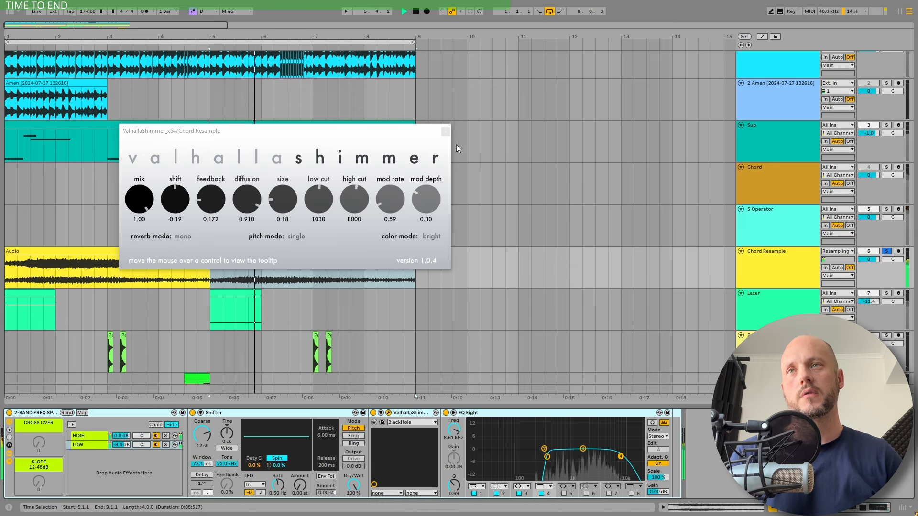
pyautogui.click(446, 131)
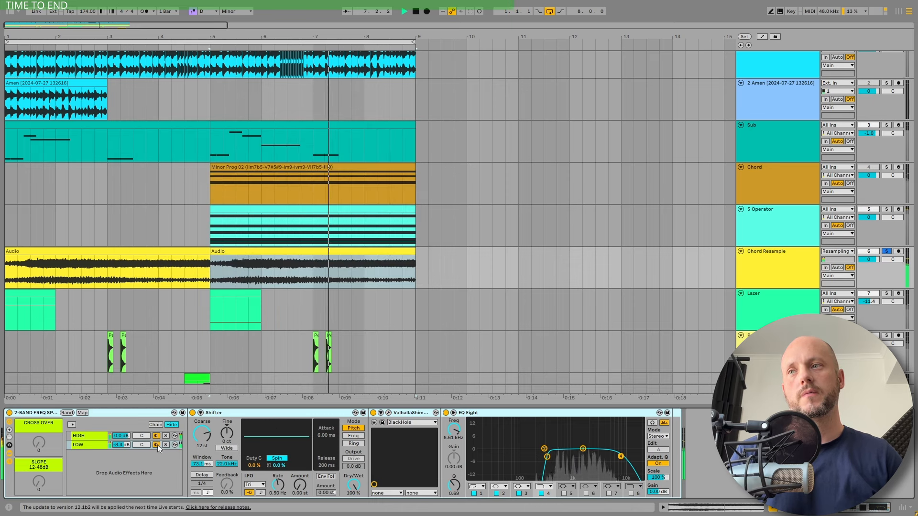
# Step: Compare the Chord Resample with the rack's LOW chain switched off and back on during playback
pyautogui.click(92, 448)
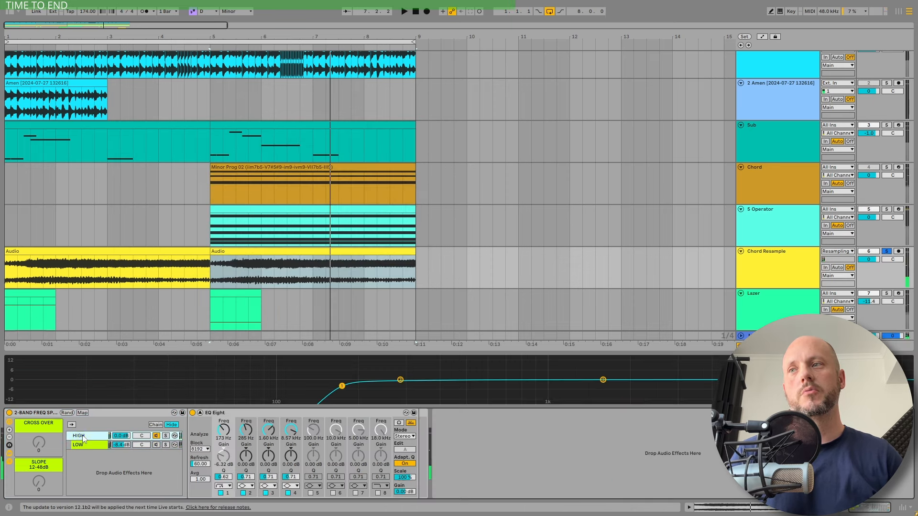
pyautogui.click(156, 445)
pyautogui.click(156, 445)
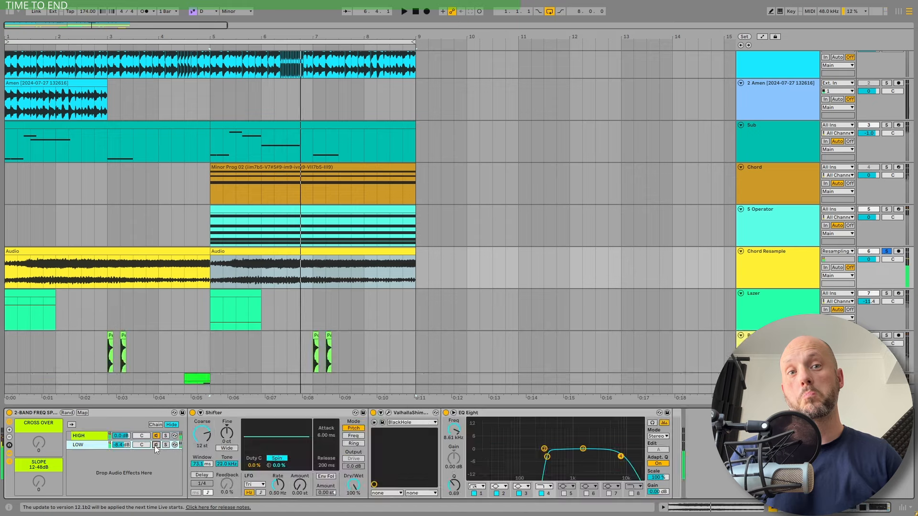
pyautogui.press('space')
# Step: Solo the Sub track alongside Chord Resample to hear the layers together
pyautogui.scroll(-1, 837, 170)
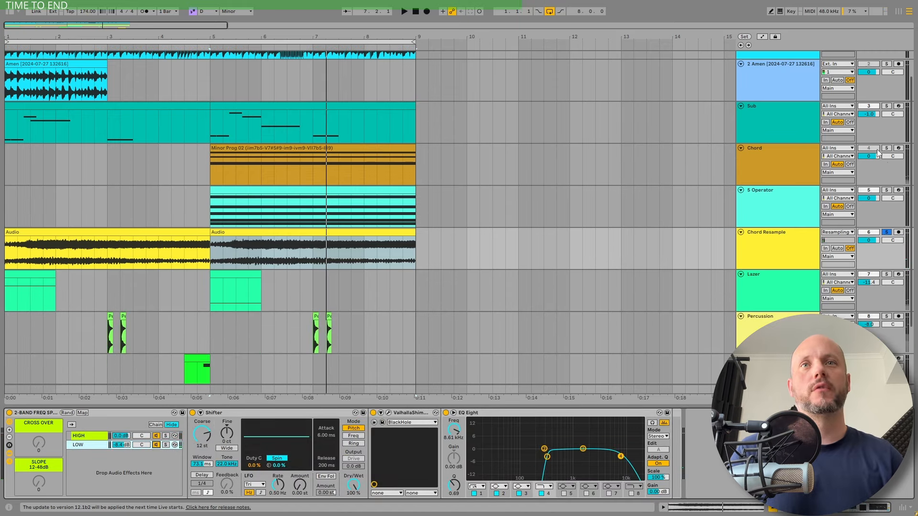
pyautogui.scroll(1, 878, 153)
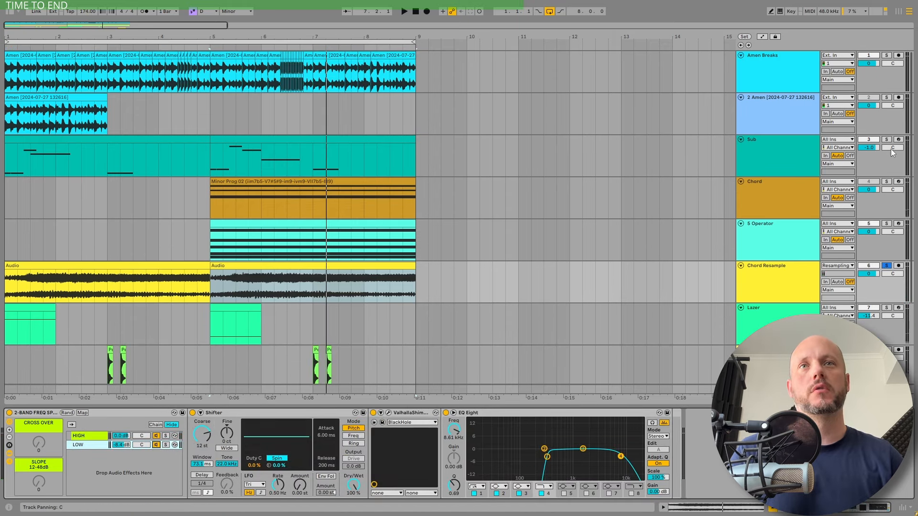
pyautogui.click(886, 139)
pyautogui.click(887, 97)
pyautogui.click(887, 97)
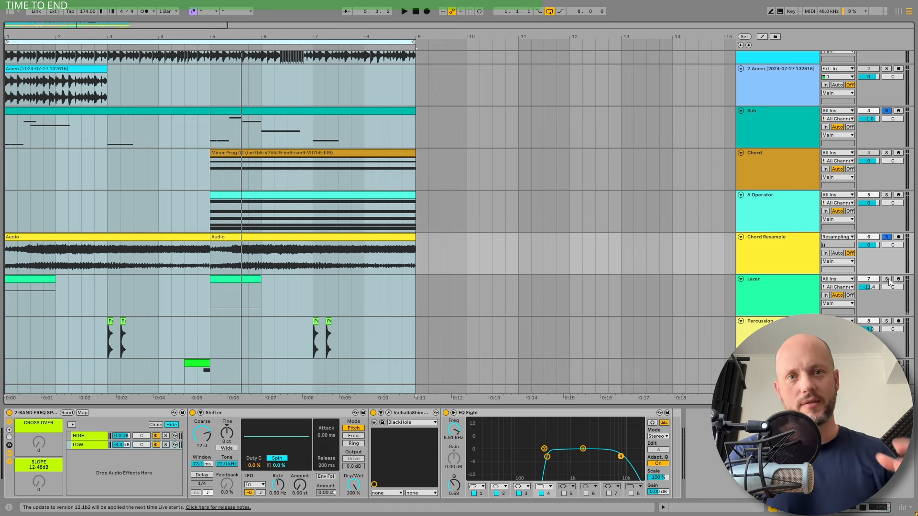
# Step: Solo the Lazer track, show its Operator and effects, and play its clips at bars 1 and 5
pyautogui.click(887, 280)
pyautogui.click(788, 288)
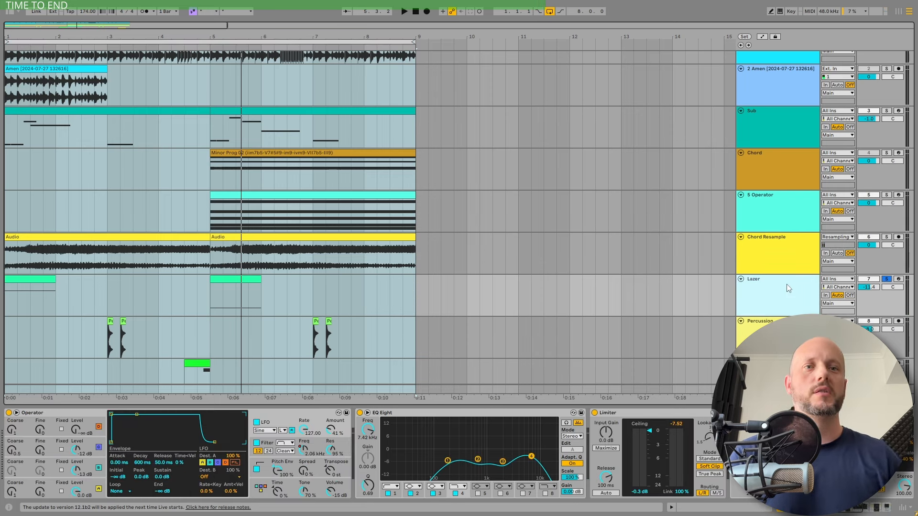
pyautogui.press('space')
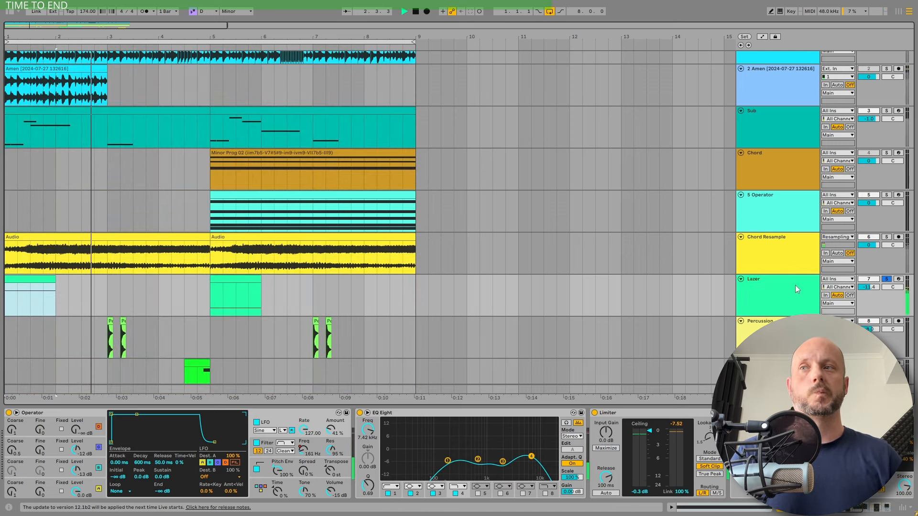
pyautogui.click(240, 278)
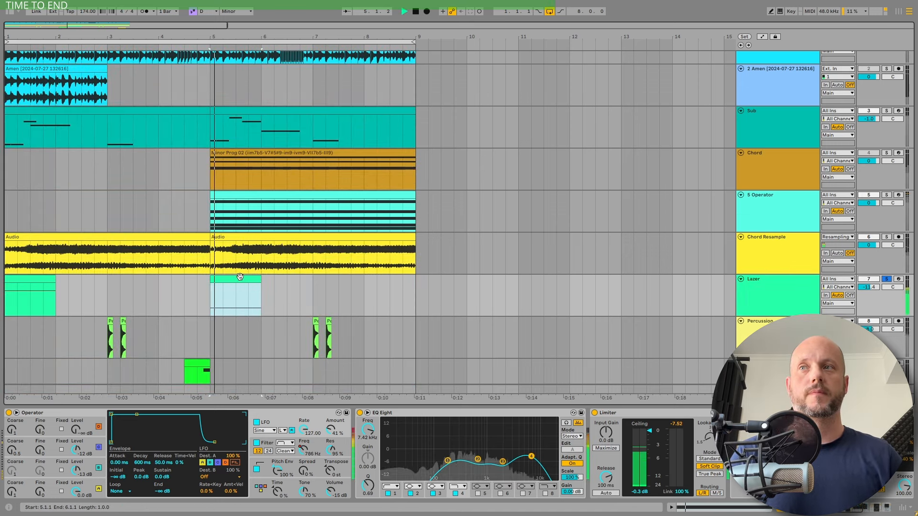
# Step: Strip the Lazer track's Operator back to oscillator A, with oscillators B and C, pitch envelope, filter and LFO off, and play it
pyautogui.click(814, 286)
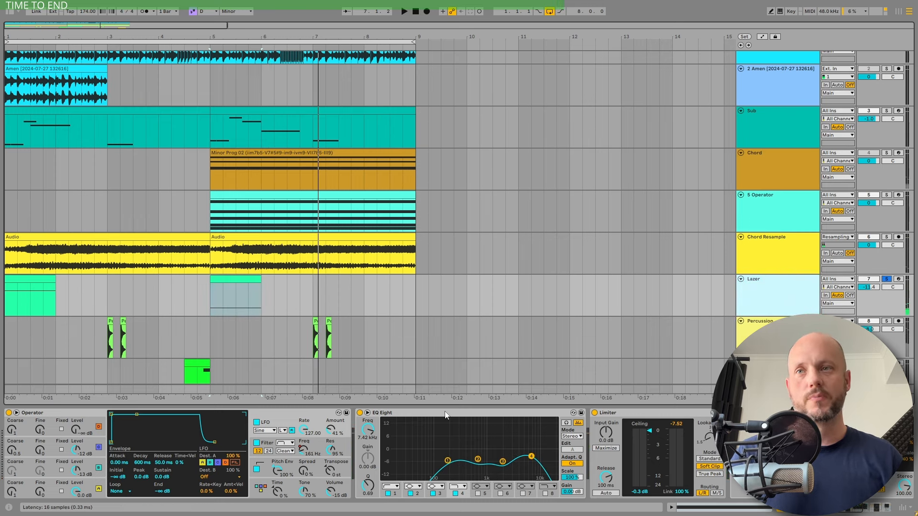
pyautogui.click(94, 486)
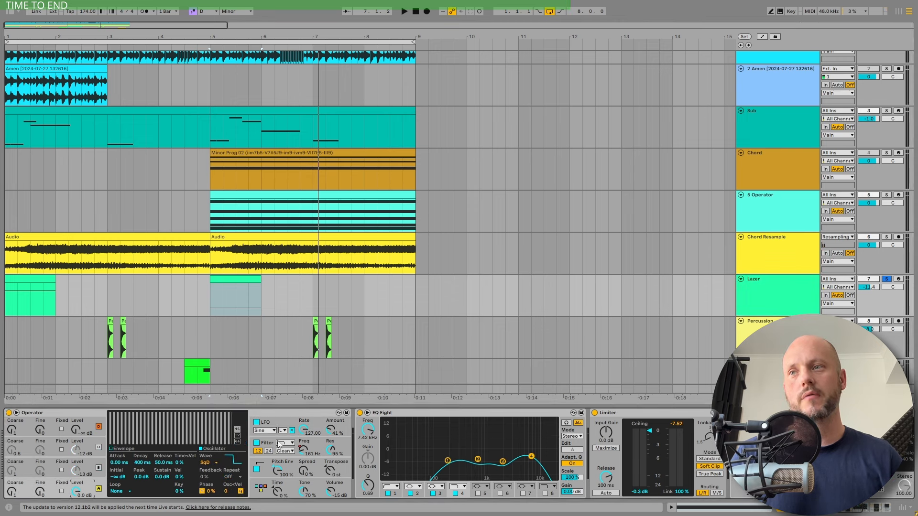
pyautogui.click(257, 469)
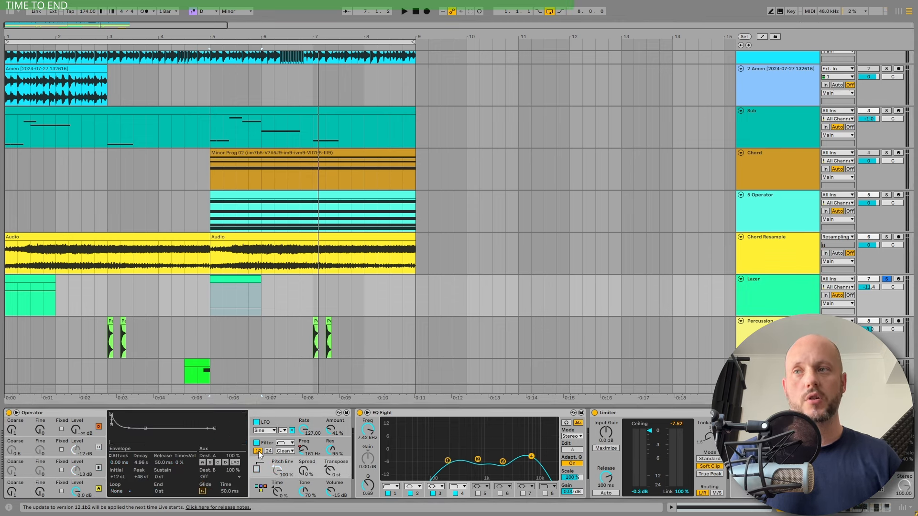
pyautogui.click(257, 443)
pyautogui.click(257, 423)
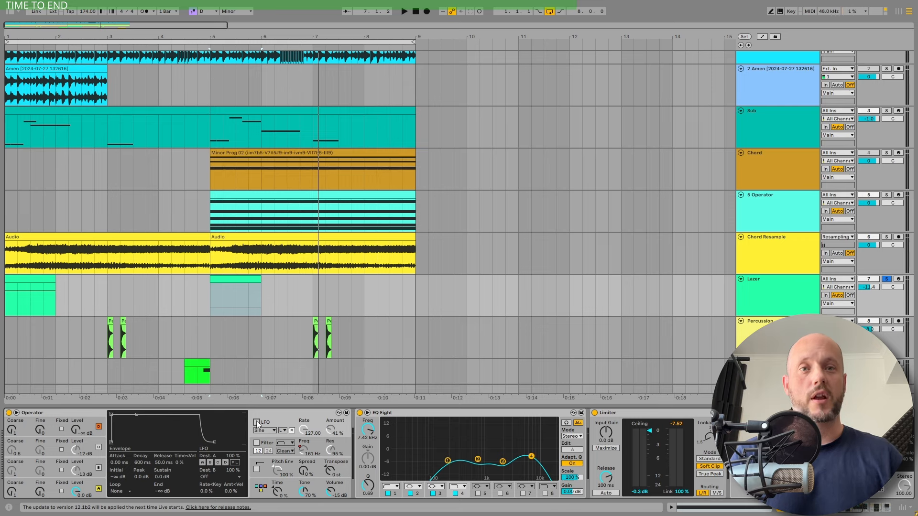
pyautogui.click(98, 488)
pyautogui.press('space')
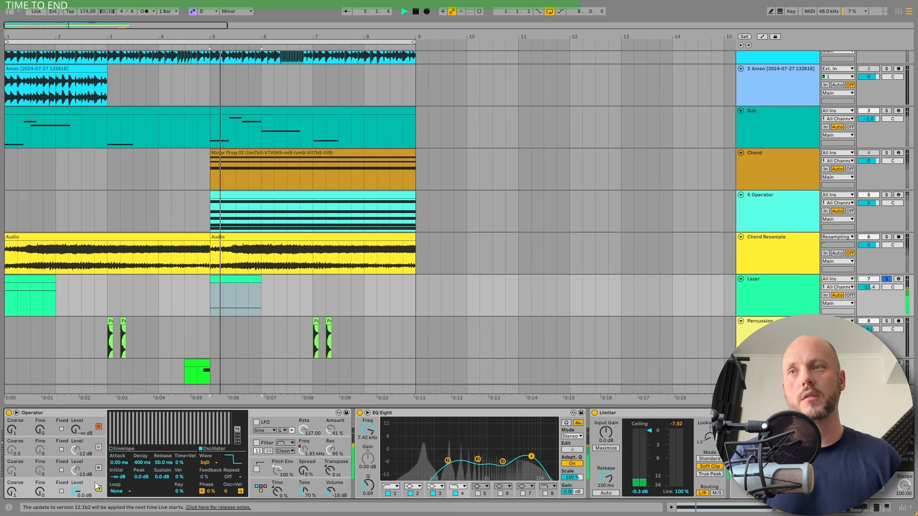
# Step: Play the Lazer clip at bar 1, switching Operator's pitch envelope and filter back on between auditions
pyautogui.click(11, 280)
pyautogui.press('space')
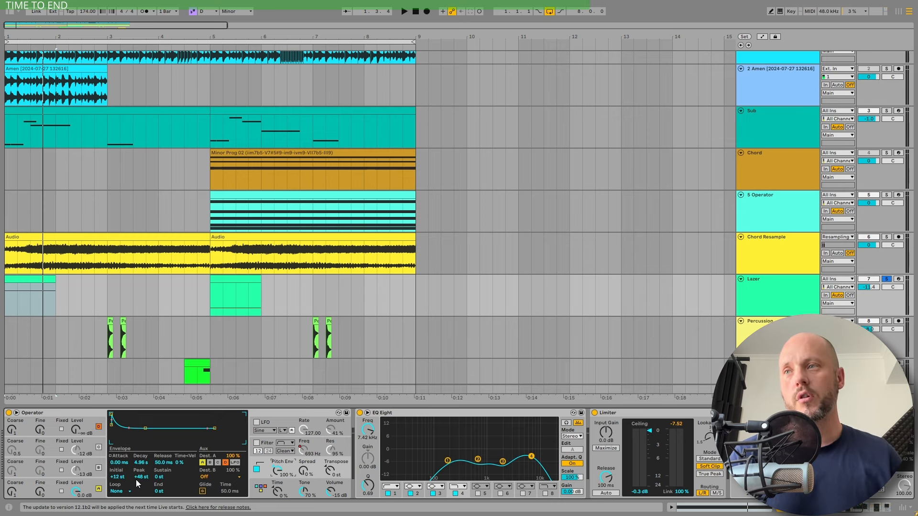
pyautogui.press('space')
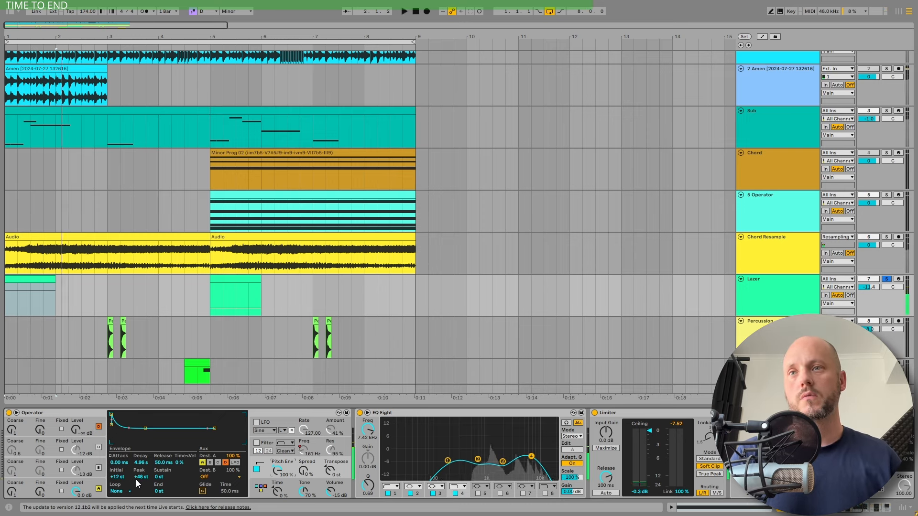
pyautogui.press('space')
pyautogui.press('space')
pyautogui.click(257, 443)
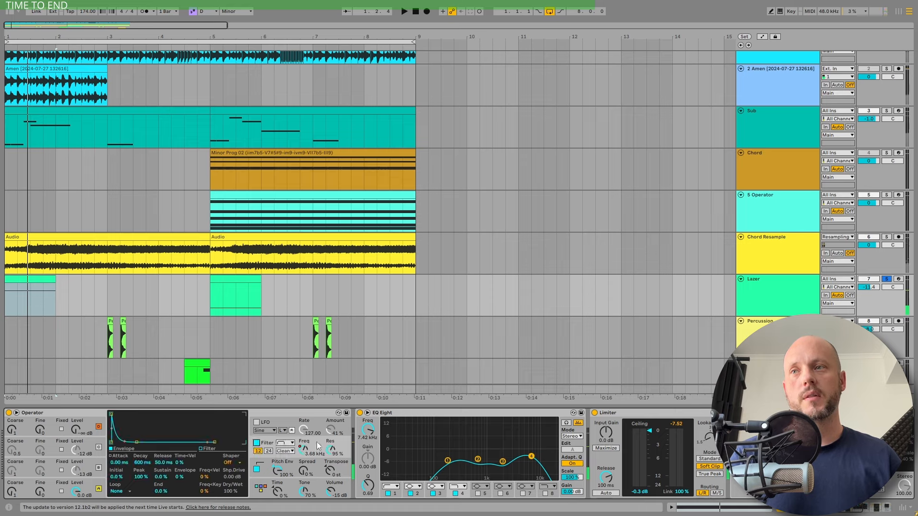
pyautogui.press('space')
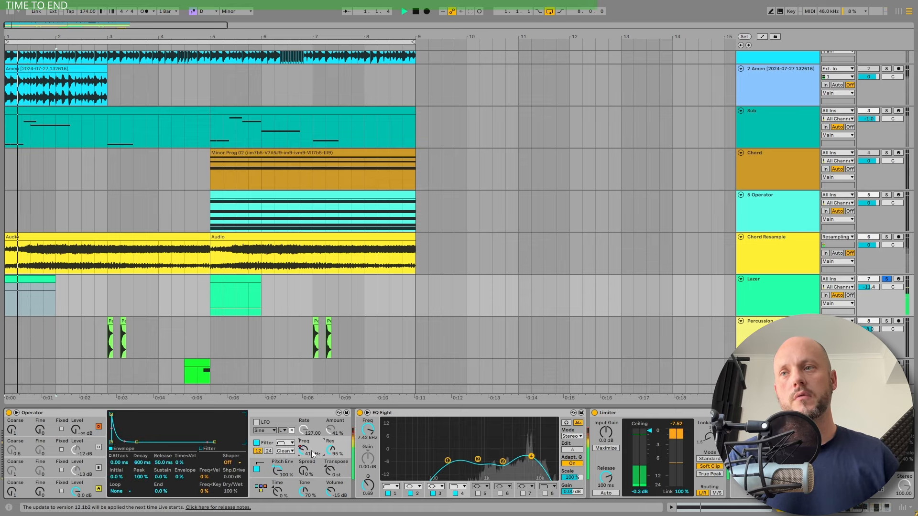
# Step: Display the automation lanes, switch Operator's LFO back on and play the Lazer clip at bar 1
pyautogui.click(762, 37)
pyautogui.press('space')
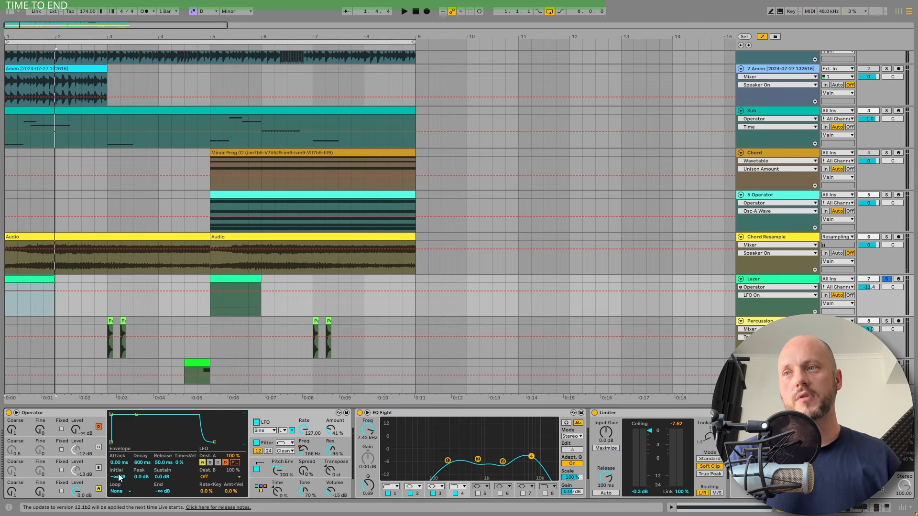
pyautogui.press('space')
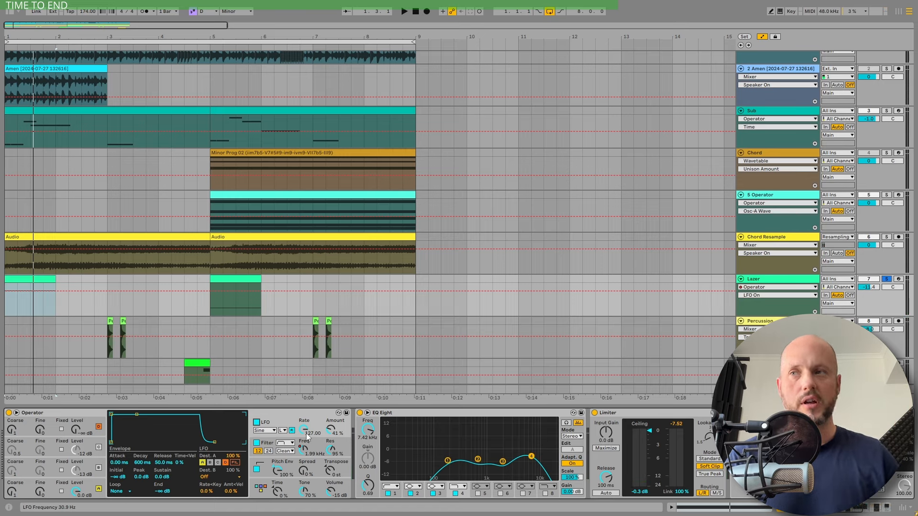
# Step: Switch on the Lazer track's Reverb and Delay and play the bar 1 clip through them
pyautogui.click(849, 508)
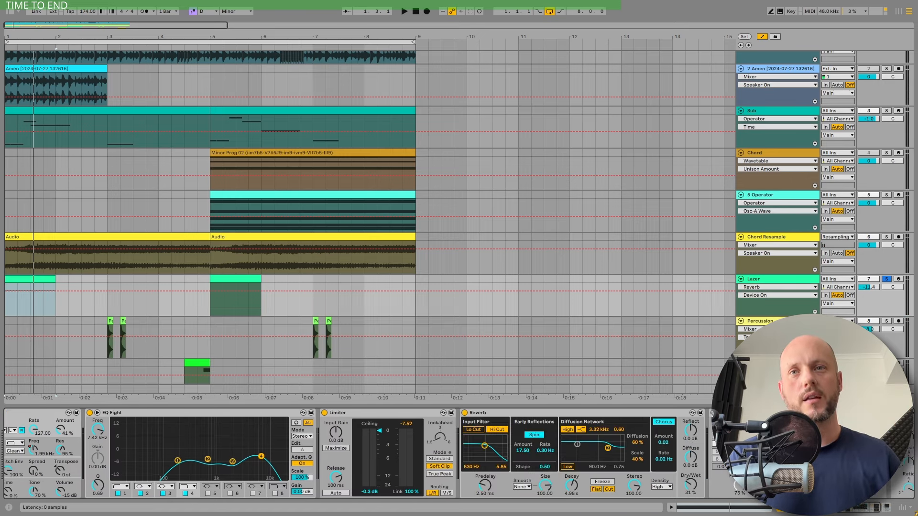
pyautogui.hscroll(-5, 724, 475)
pyautogui.press('space')
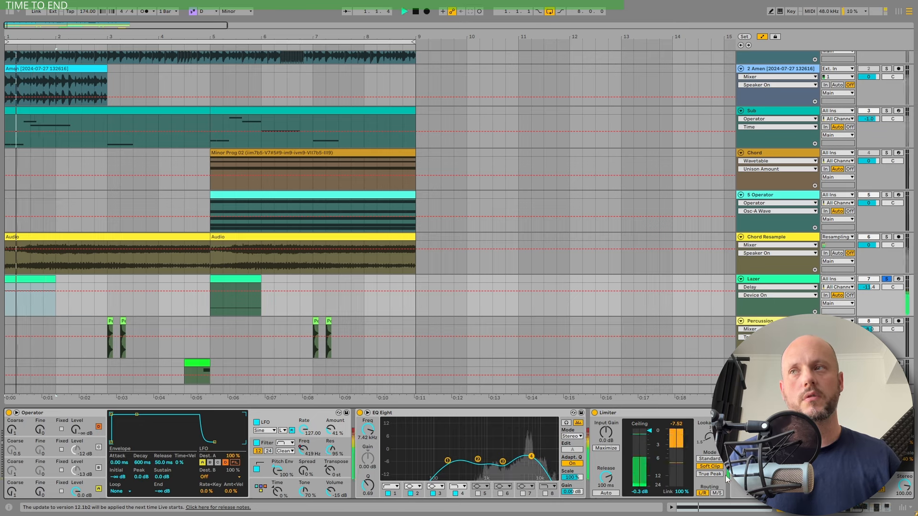
pyautogui.press('space')
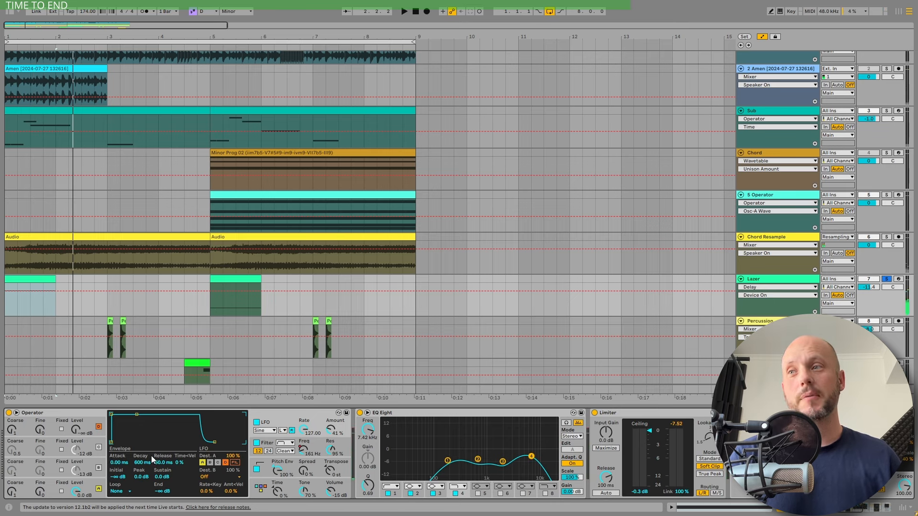
# Step: Switch Operator's oscillators B and C back on one at a time, playing the Lazer clip after each
pyautogui.click(98, 468)
pyautogui.press('space')
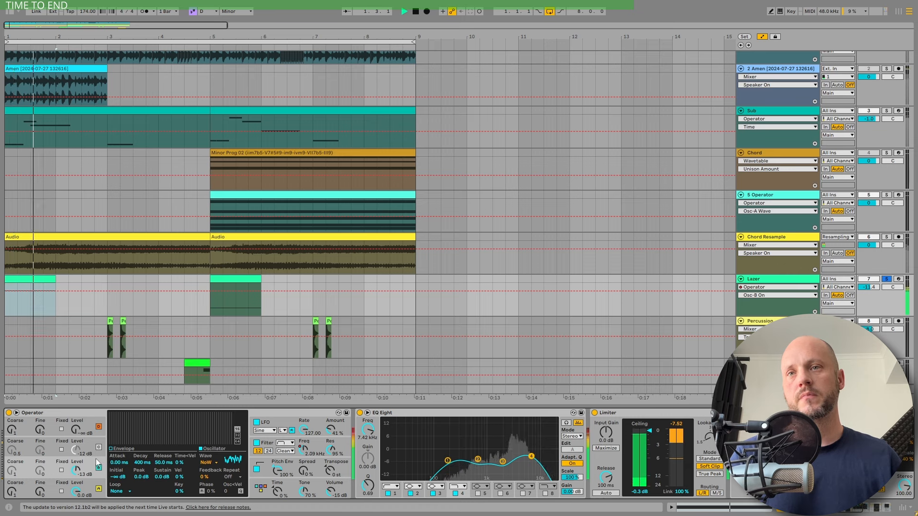
pyautogui.press('space')
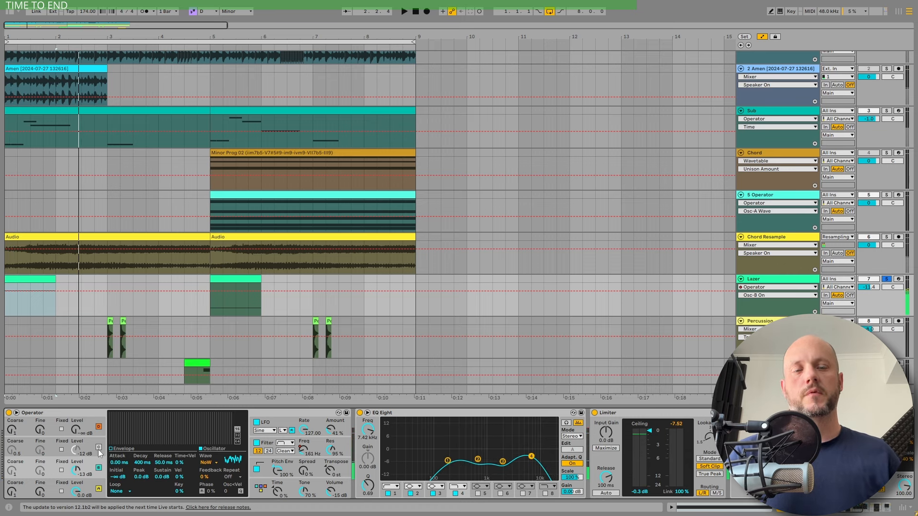
pyautogui.click(99, 448)
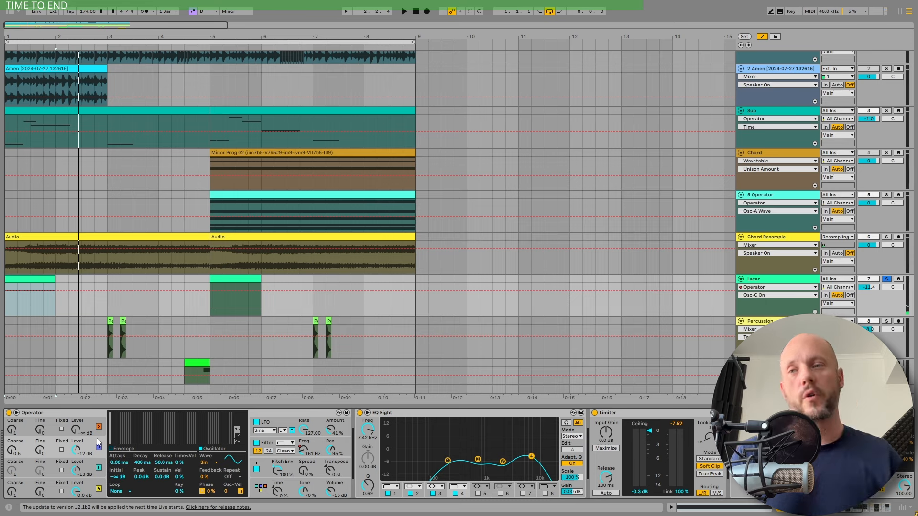
pyautogui.press('space')
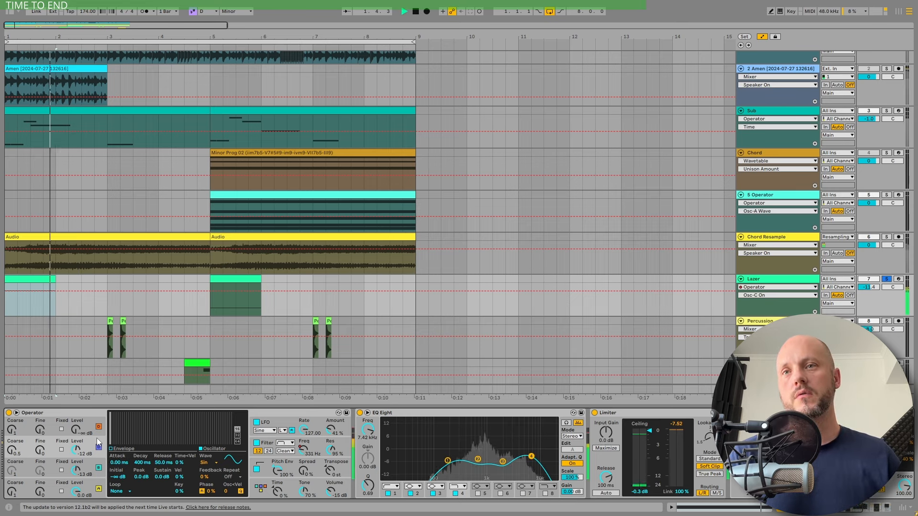
pyautogui.press('space')
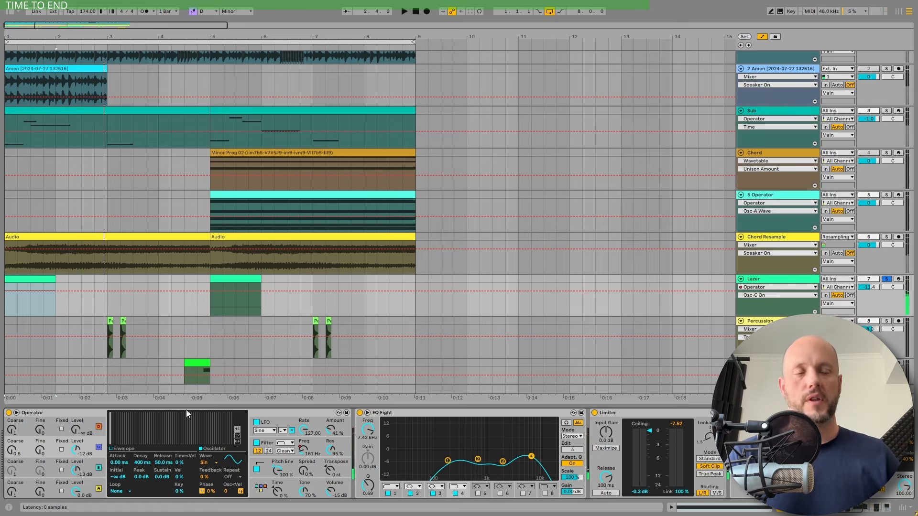
# Step: Show the Lazer track's Filter Freq automation and play the clips at bars 5 and 1
pyautogui.click(240, 279)
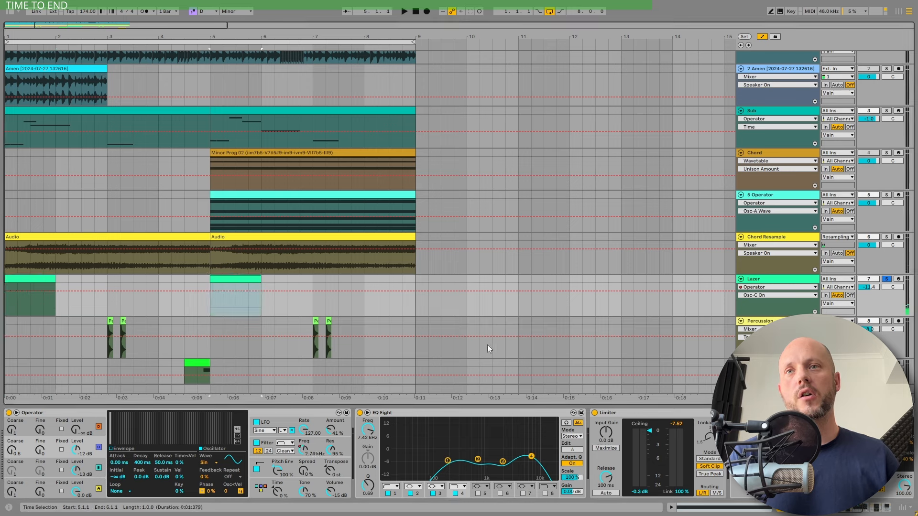
pyautogui.click(303, 450)
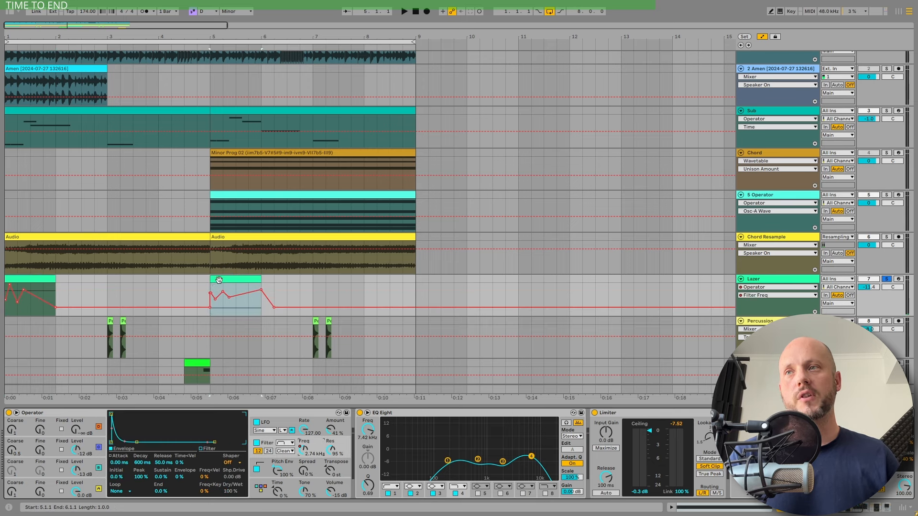
pyautogui.press('space')
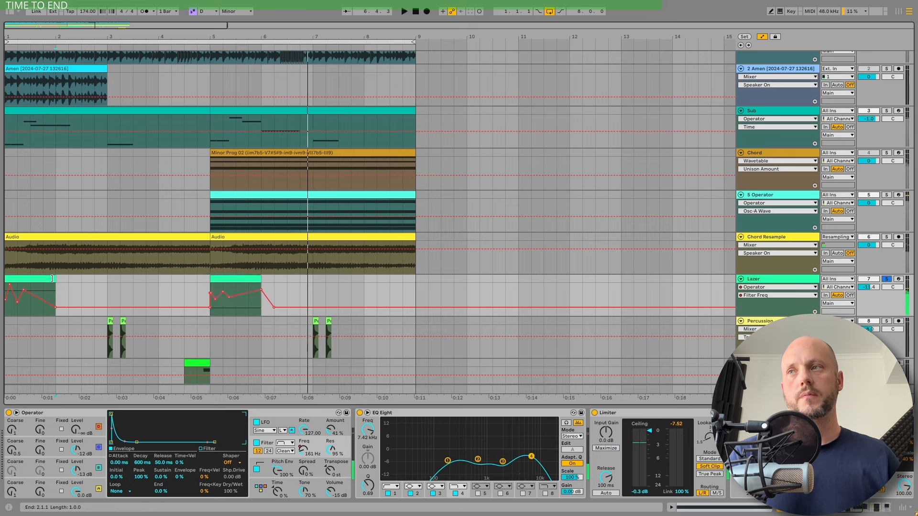
pyautogui.click(67, 286)
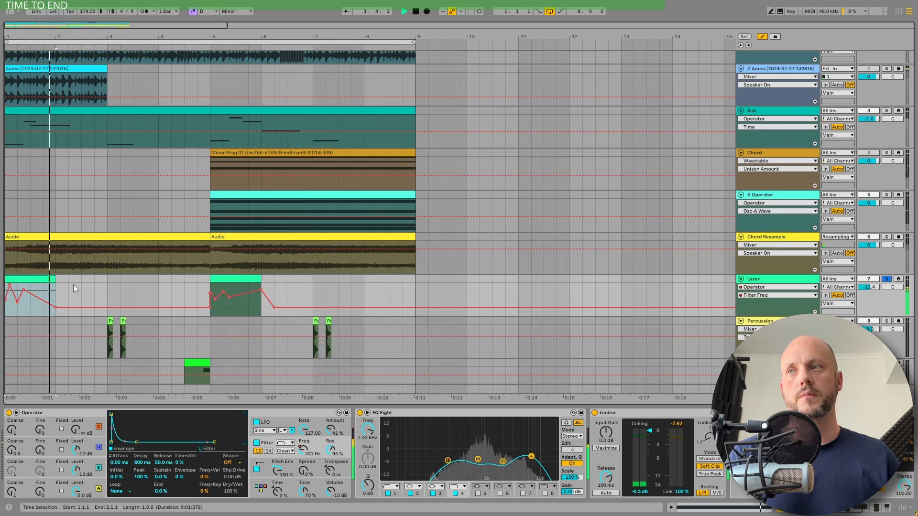
pyautogui.press('space')
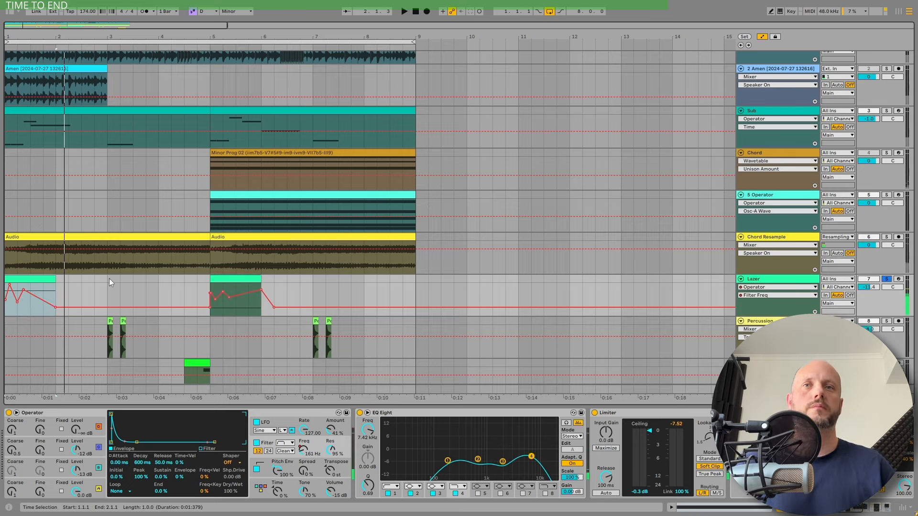
# Step: Solo Chord Resample, Sub and Amen Breaks alongside Lazer and play the layers together from bar 1
pyautogui.click(887, 237)
pyautogui.scroll(1, 884, 210)
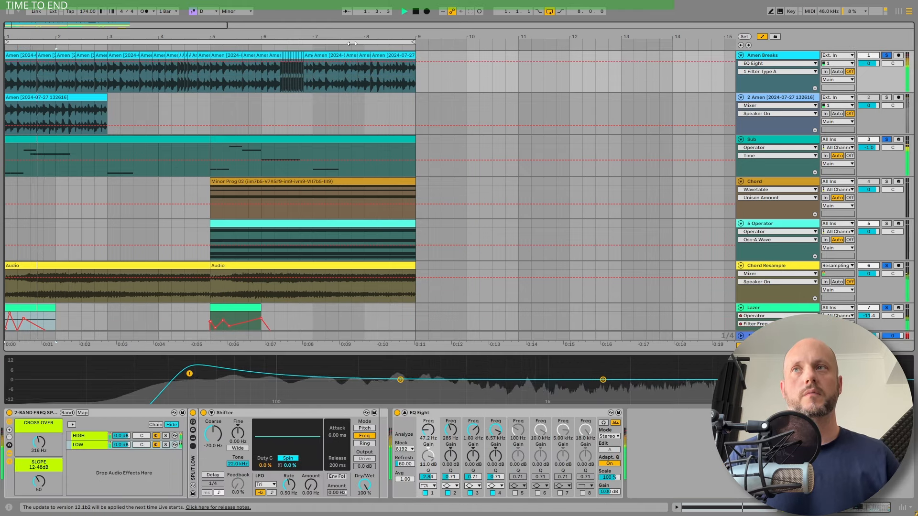
pyautogui.scroll(-5, 696, 198)
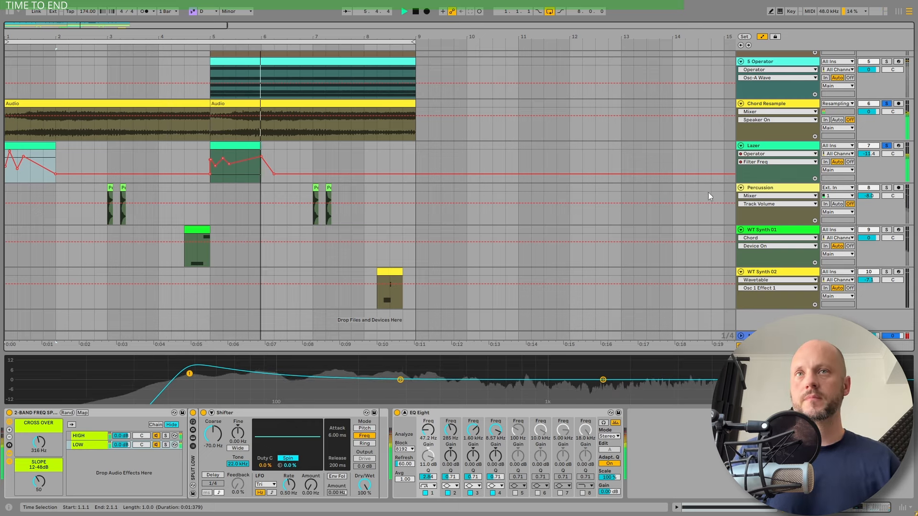
# Step: Select the Percussion track, undo its move above Lazer, and solo it to hear its hits
pyautogui.click(784, 188)
pyautogui.moveTo(785, 187); pyautogui.dragTo(784, 189)
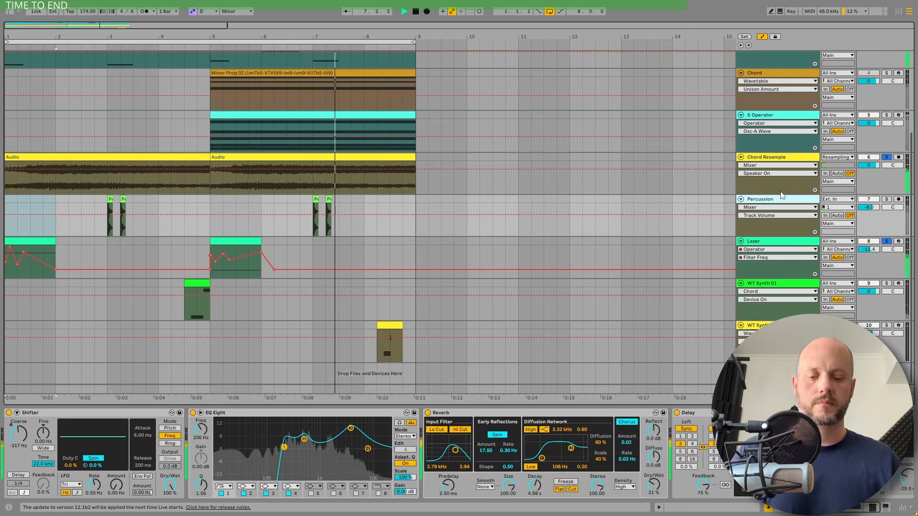
pyautogui.hotkey('ctrl', 'z')
pyautogui.click(360, 254)
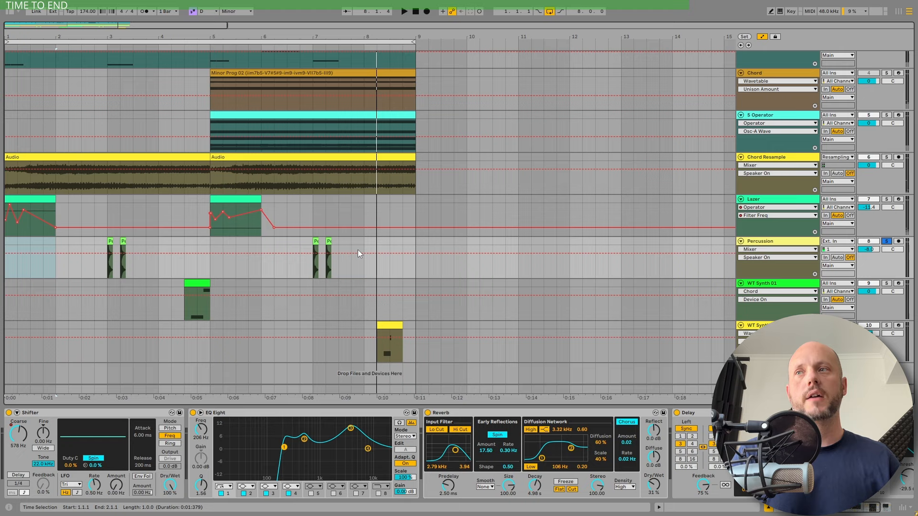
# Step: Locate the bar 3 Percussion clip's source sample in the browser, then close the browser
pyautogui.rightClick(110, 241)
pyautogui.click(175, 334)
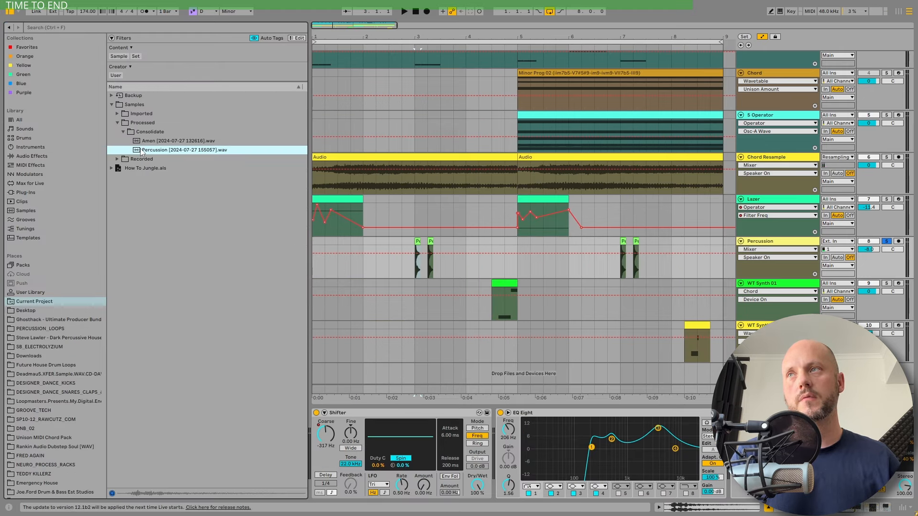
pyautogui.click(10, 13)
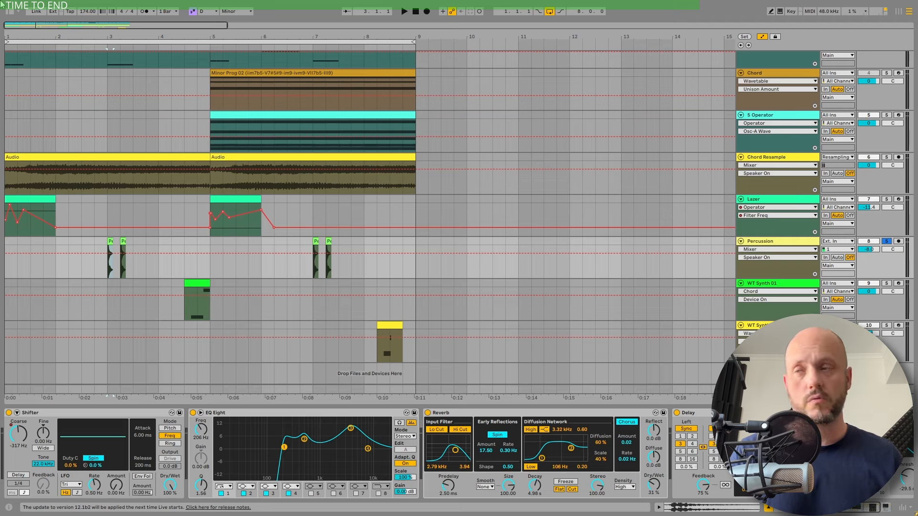
# Step: Examine the pitch settings of the Percussion clips and show the automation of the track's Shifter Coarse parameter
pyautogui.doubleClick(112, 242)
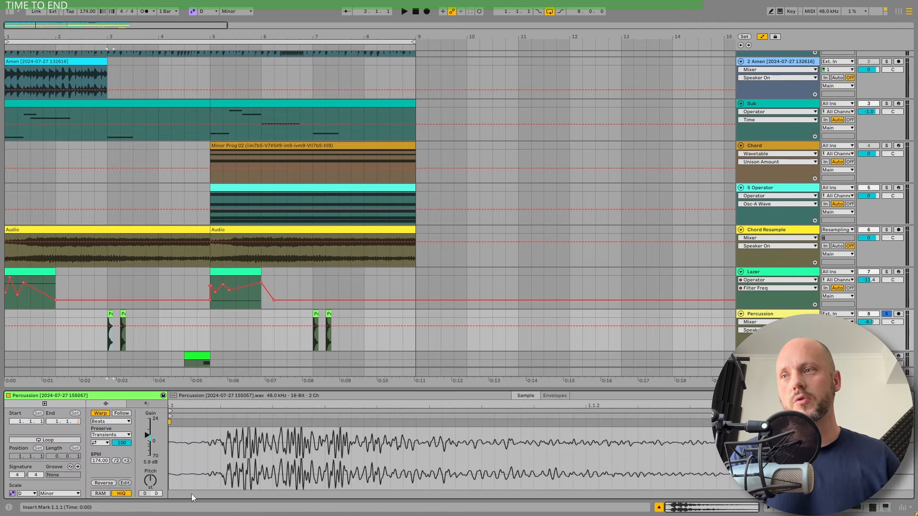
pyautogui.click(123, 319)
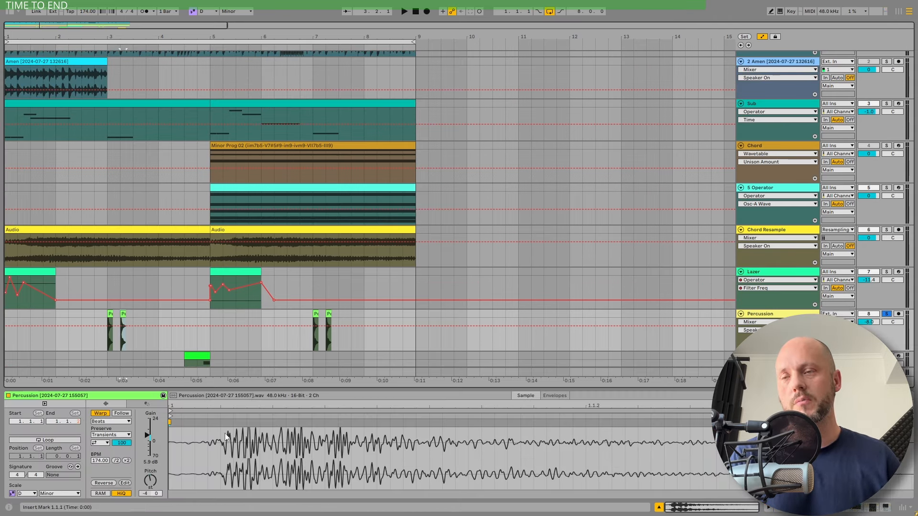
pyautogui.click(329, 316)
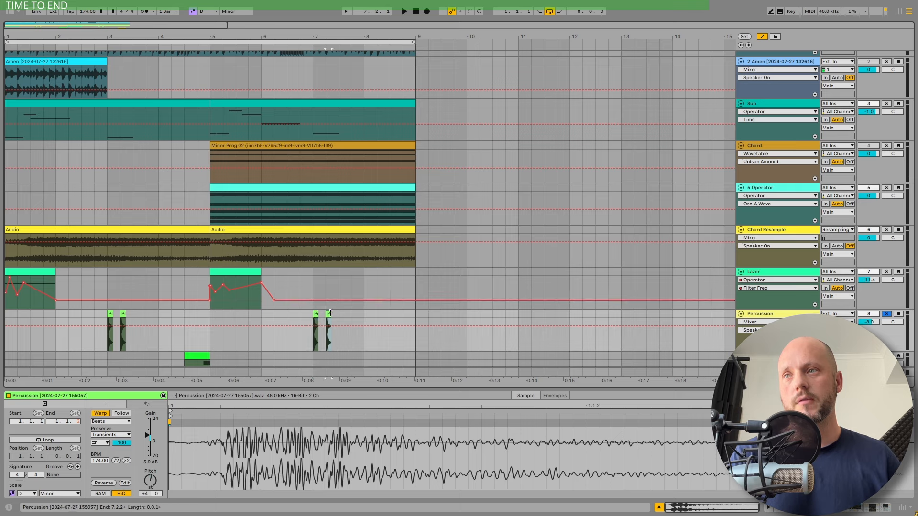
pyautogui.hotkey('shift', 'Tab')
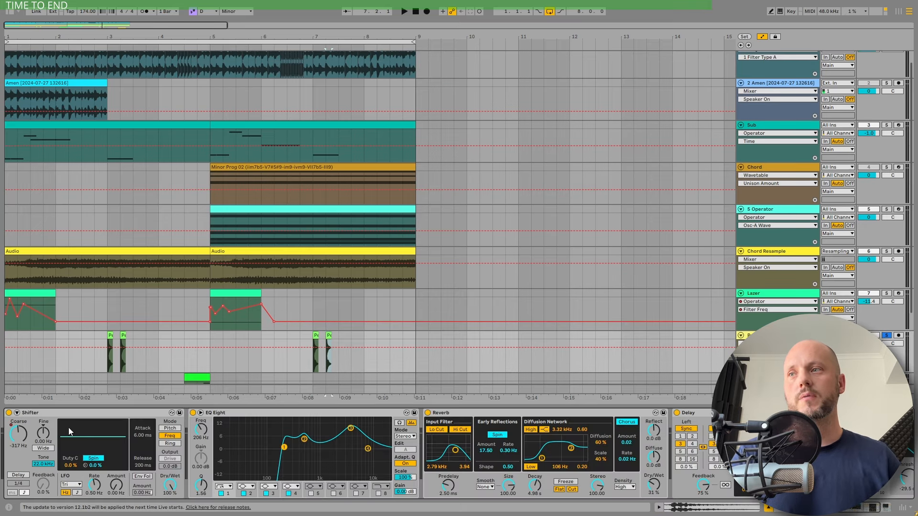
pyautogui.click(18, 433)
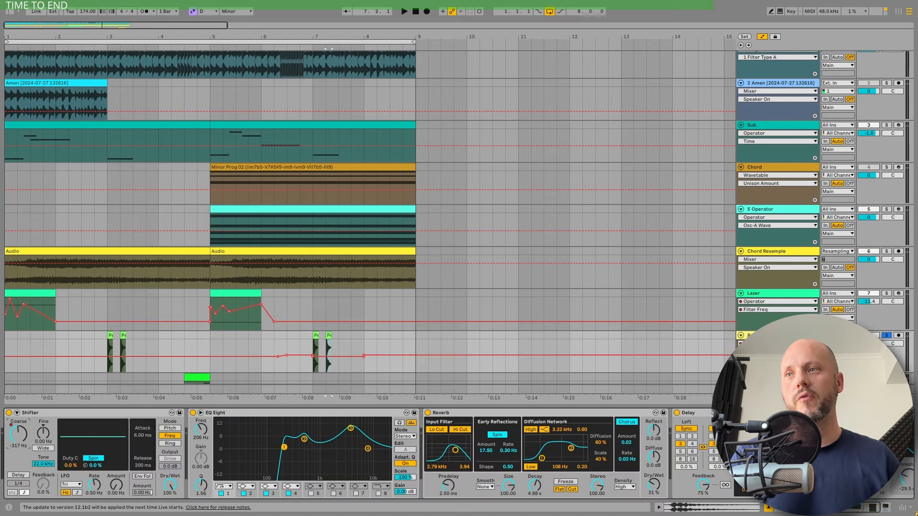
# Step: Examine the Percussion track's EQ Eight, Reverb and Delay effects and play its hits from bar 3 and bar 7
pyautogui.click(312, 419)
pyautogui.click(498, 414)
pyautogui.click(715, 414)
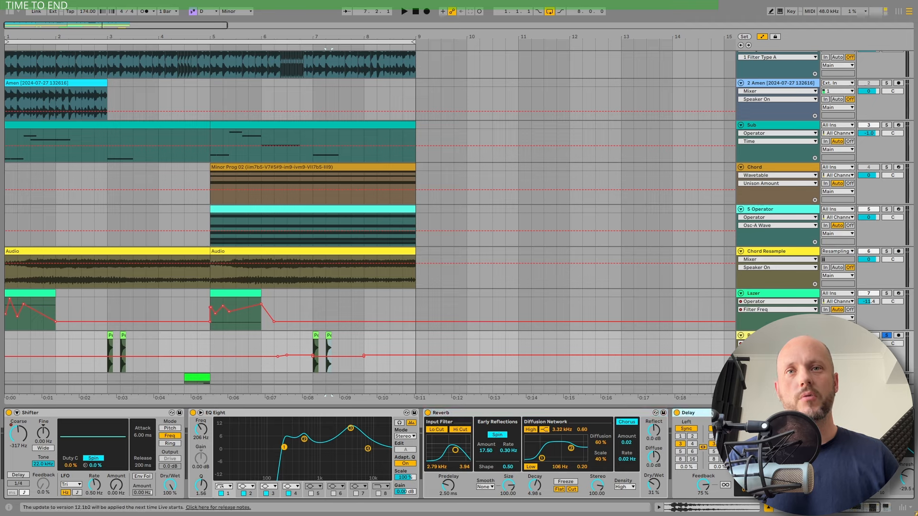
pyautogui.click(109, 341)
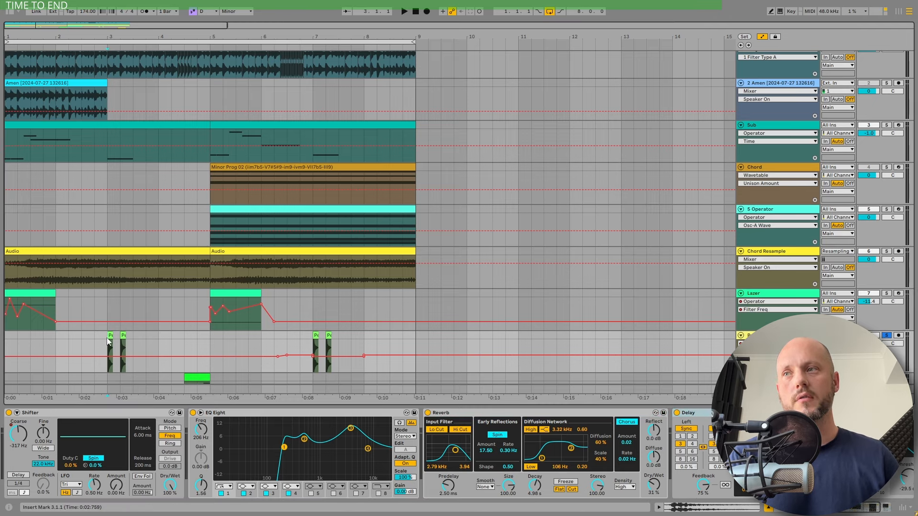
pyautogui.press('space')
pyautogui.scroll(-3, 110, 311)
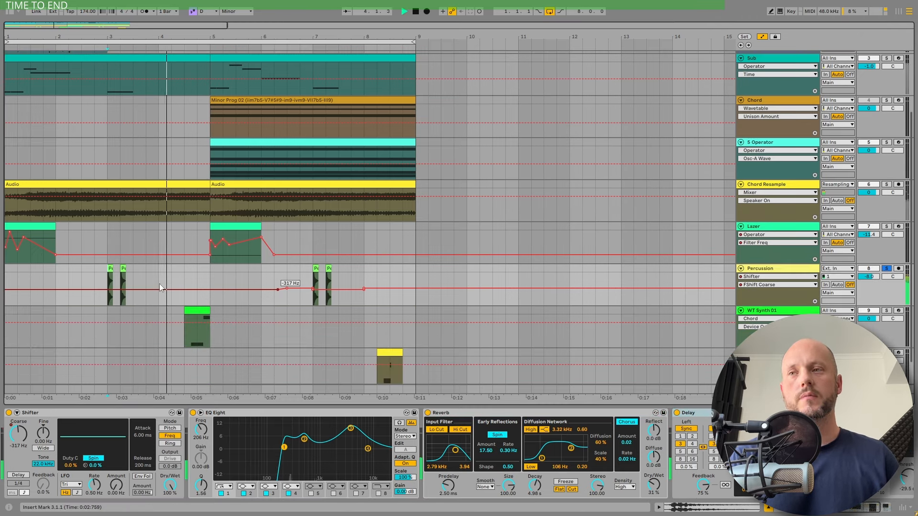
pyautogui.click(311, 276)
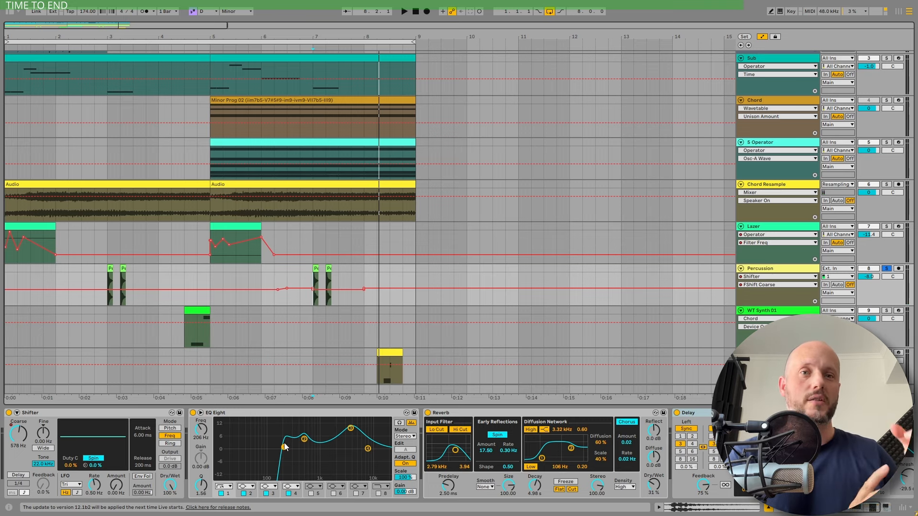
# Step: Solo the WT Synth 01 track, play its clip before bar 5 several times and show Wavetable's second oscillator
pyautogui.scroll(-1, 812, 306)
pyautogui.click(879, 304)
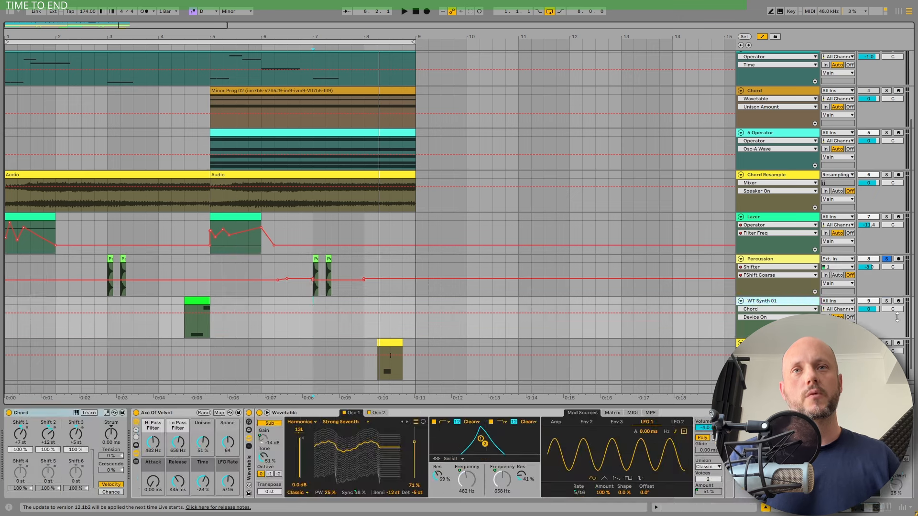
pyautogui.click(185, 320)
pyautogui.press('space')
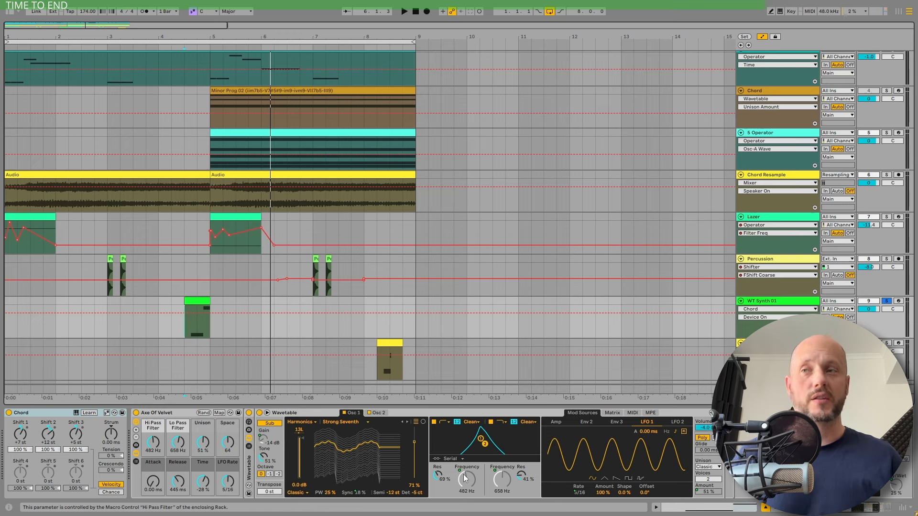
pyautogui.press('space')
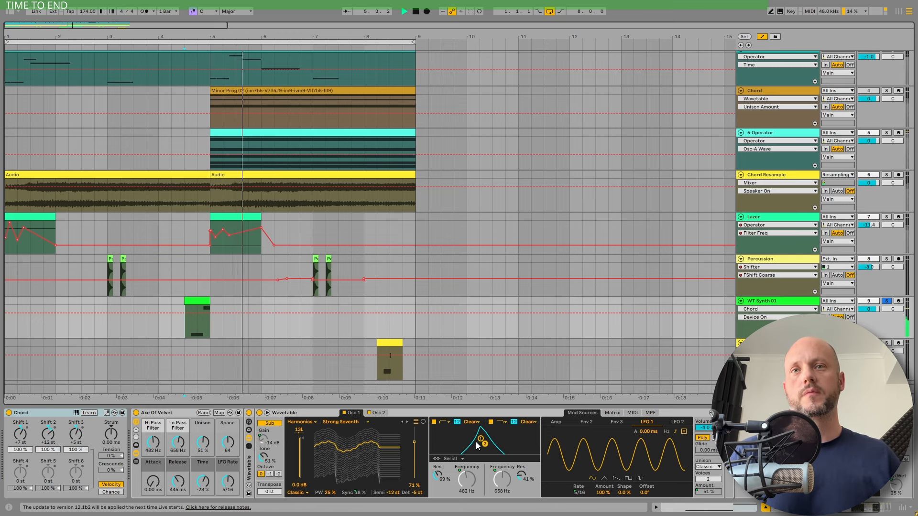
pyautogui.press('space')
pyautogui.press('space')
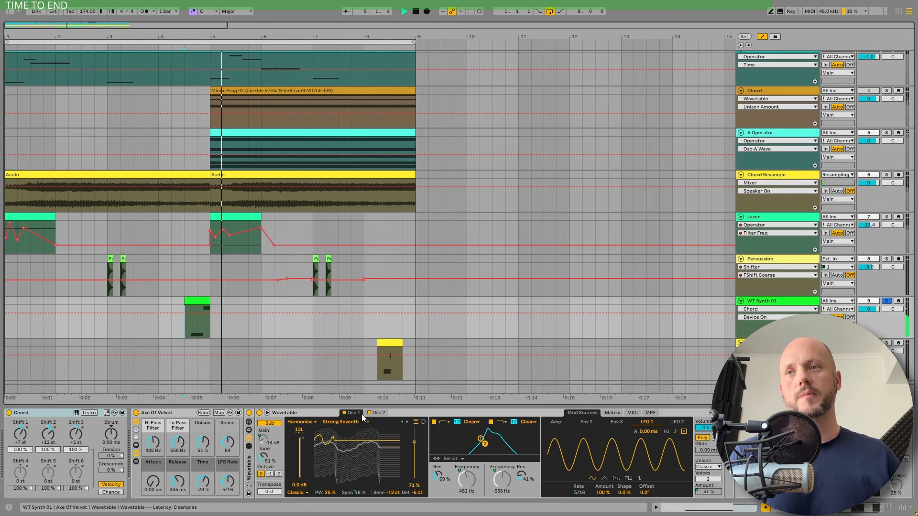
pyautogui.click(377, 414)
pyautogui.press('space')
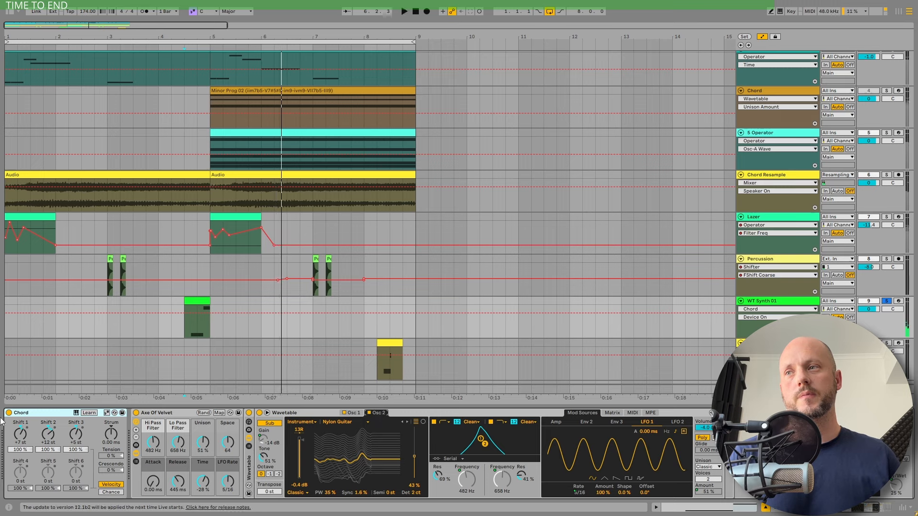
# Step: Compare the WT Synth 01 clip with its Chord device bypassed and enabled, and select the Axe Of Velvet rack
pyautogui.click(9, 414)
pyautogui.press('space')
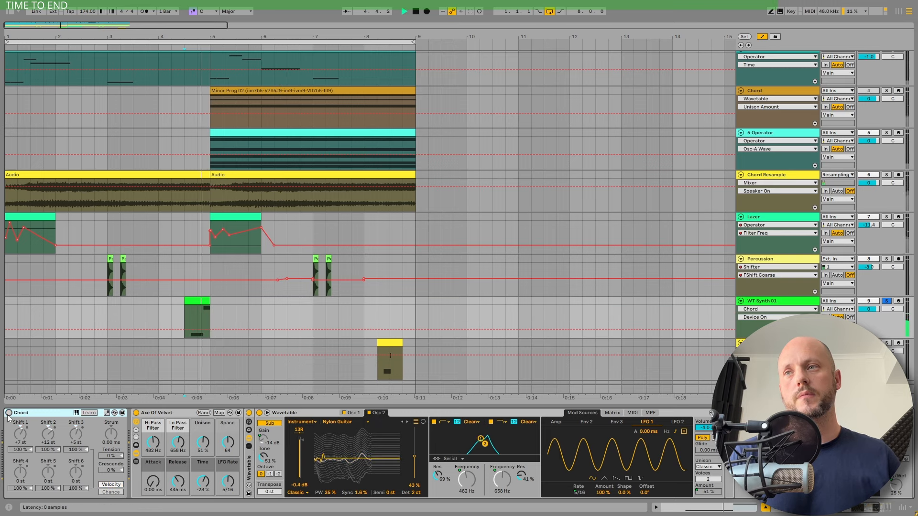
pyautogui.press('space')
pyautogui.click(9, 413)
pyautogui.press('space')
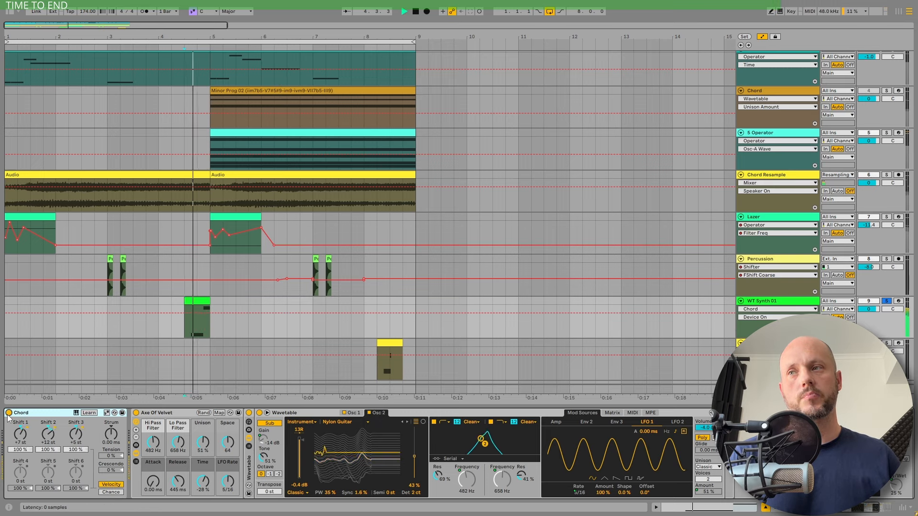
pyautogui.press('space')
pyautogui.click(165, 415)
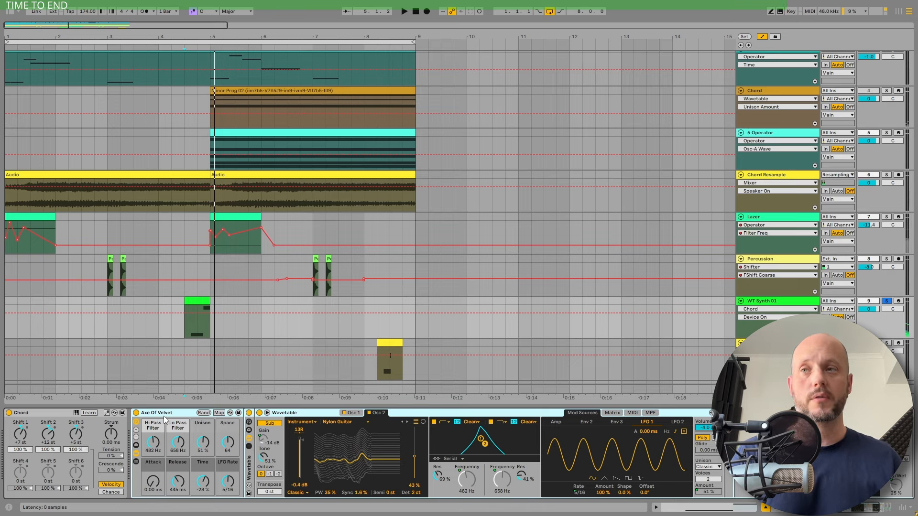
# Step: Solo track 10, play its bar 8 clip, and examine its Jazz for Dummies chord device and Wavetable's Amber oscillator
pyautogui.scroll(-1, 636, 335)
pyautogui.click(376, 352)
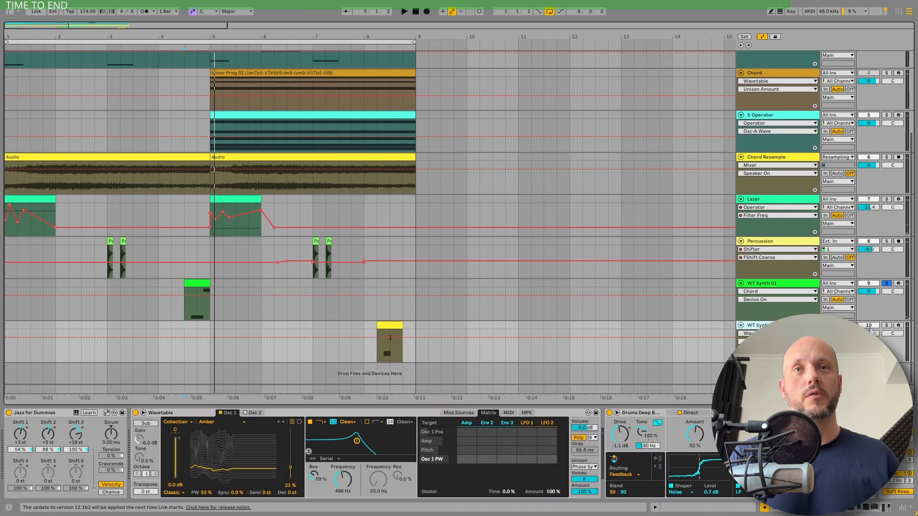
pyautogui.press('space')
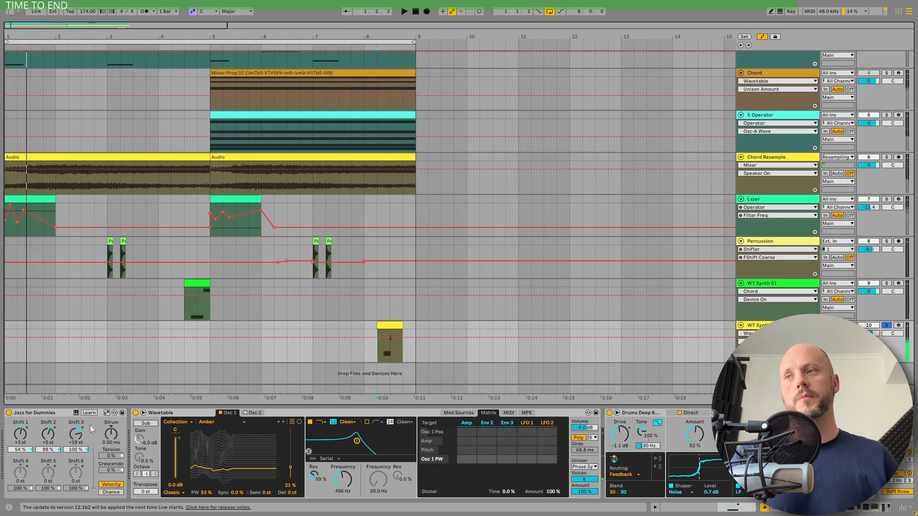
pyautogui.click(30, 413)
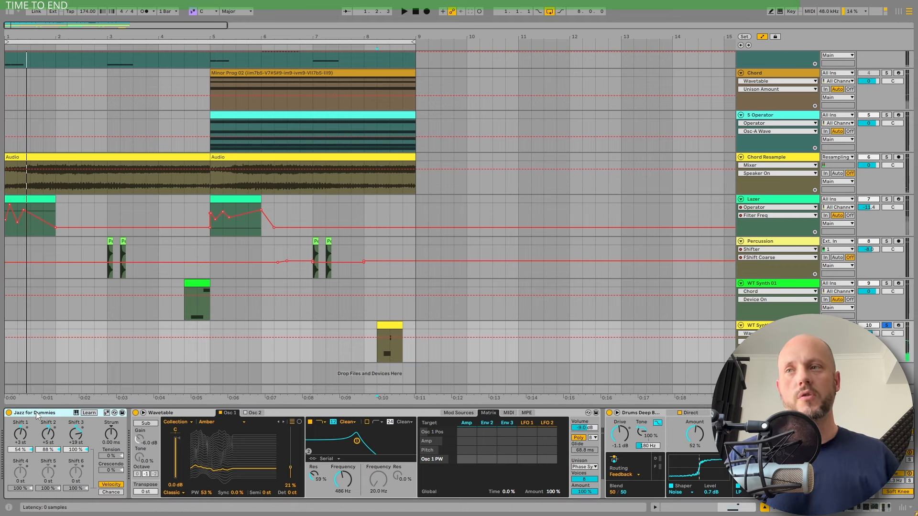
pyautogui.click(142, 419)
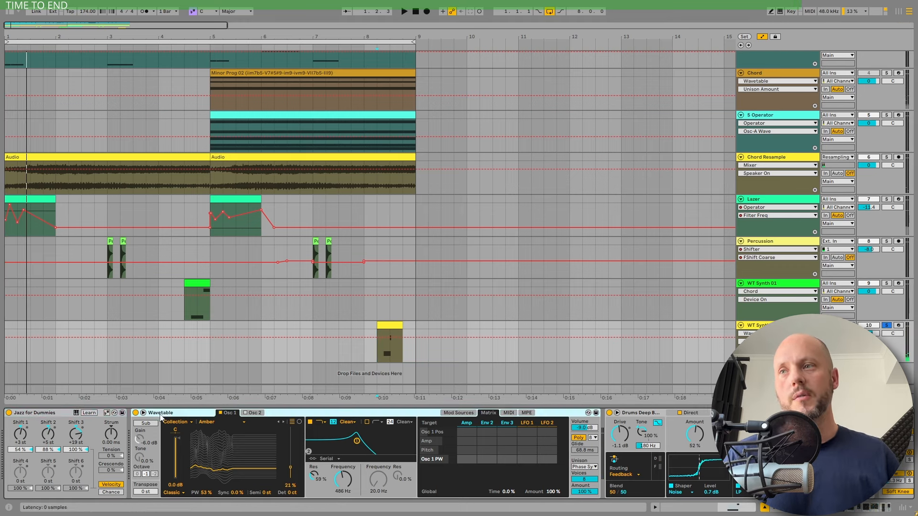
pyautogui.click(188, 422)
pyautogui.click(201, 423)
pyautogui.click(204, 423)
pyautogui.click(206, 423)
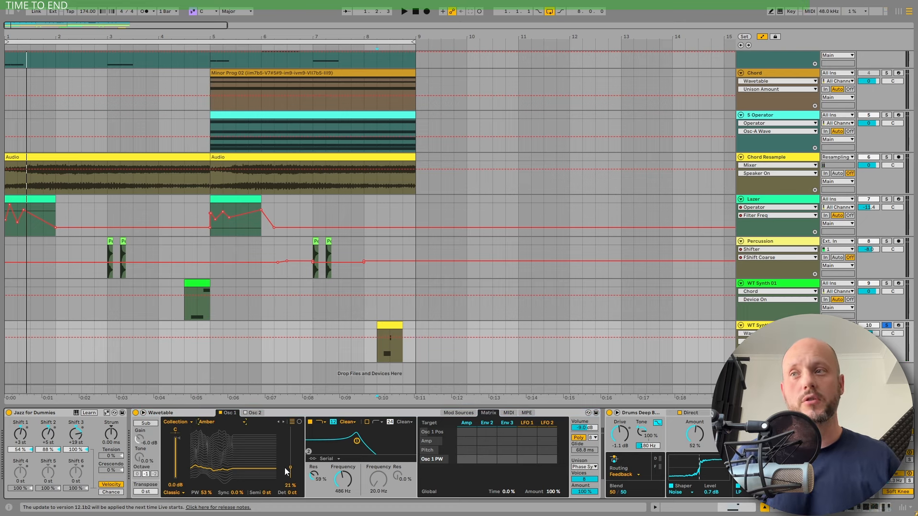
# Step: Try Wavetable's first oscillator with PW at 0.0% during playback, undo the change and play the clip again
pyautogui.doubleClick(205, 493)
pyautogui.press('space')
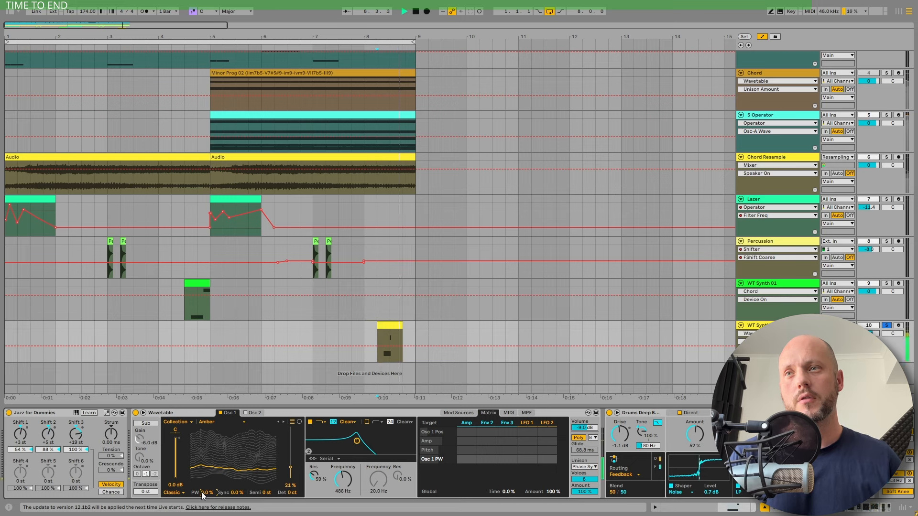
pyautogui.press('space')
pyautogui.hotkey('ctrl', 'z')
pyautogui.press('space')
pyautogui.press('space')
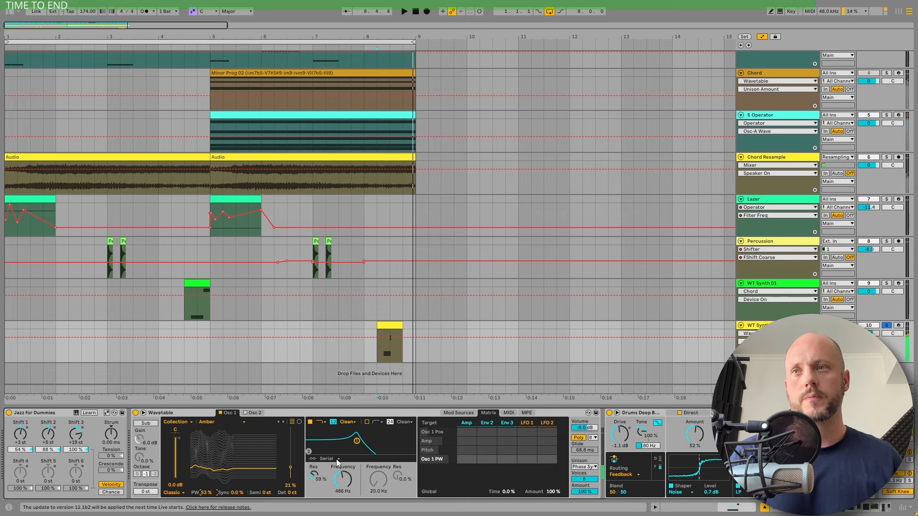
# Step: Check Wavetable's filter frequency, compare the clip with the Drums Deep B... device bypassed and enabled, and show its Direct stage
pyautogui.click(358, 442)
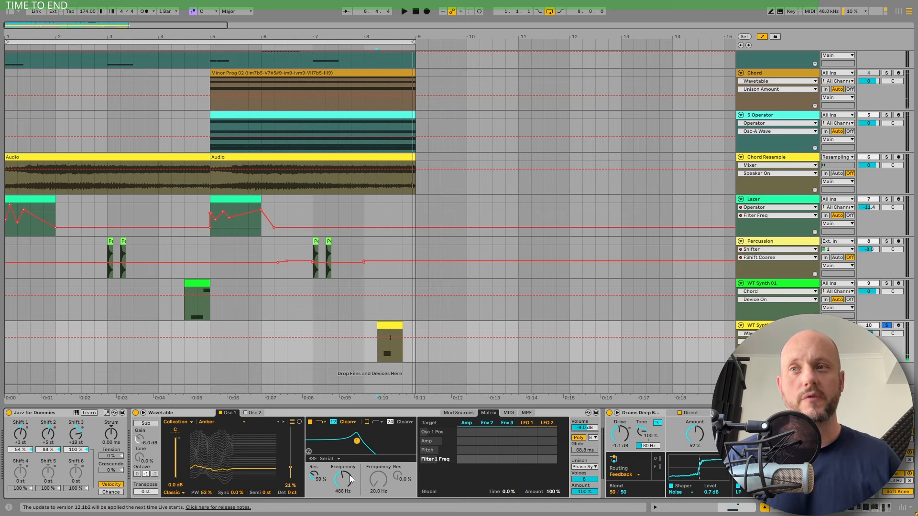
pyautogui.click(352, 485)
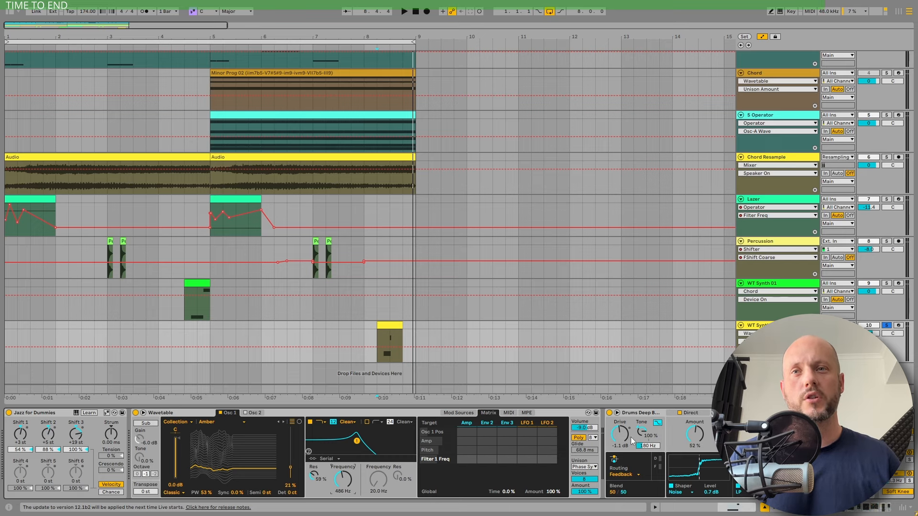
pyautogui.click(660, 414)
pyautogui.moveTo(811, 509); pyautogui.dragTo(837, 512)
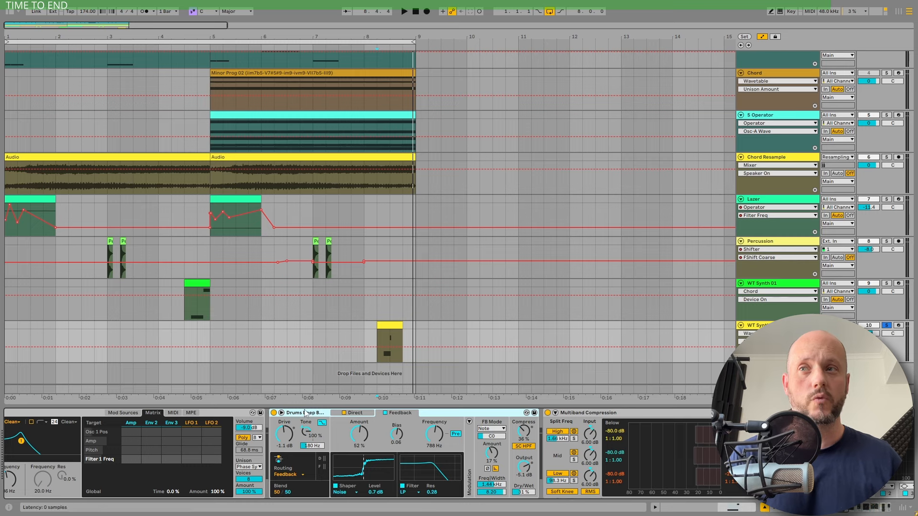
pyautogui.press('space')
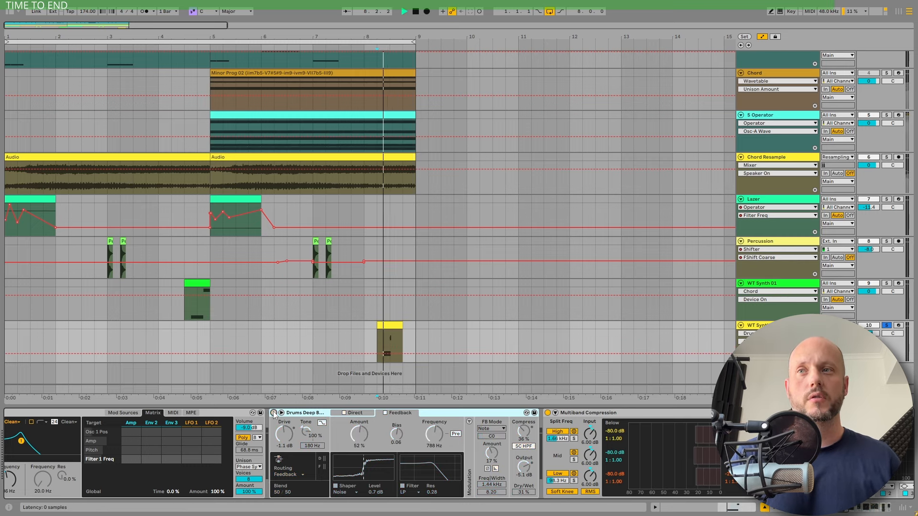
pyautogui.press('space')
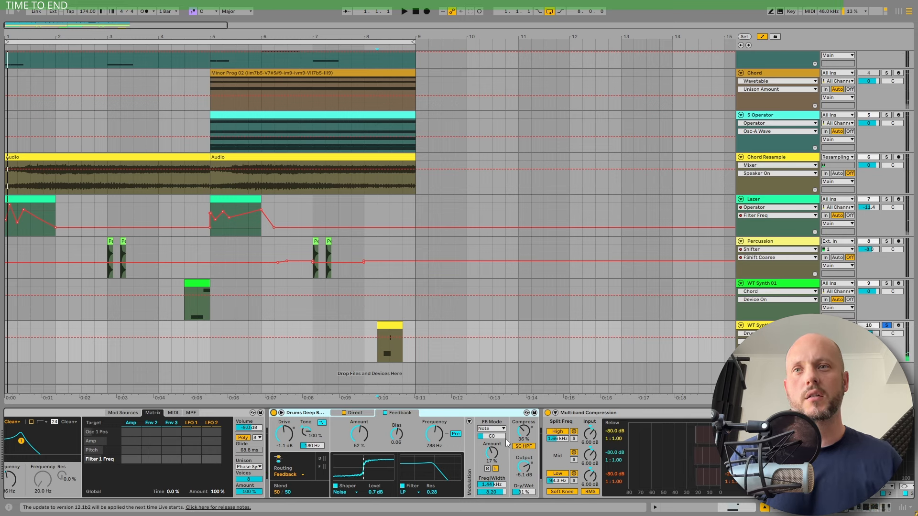
pyautogui.click(359, 413)
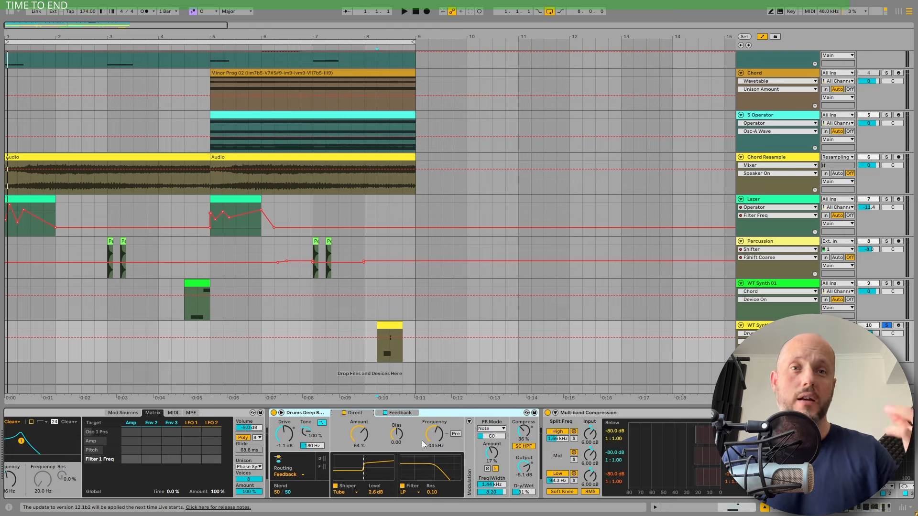
# Step: Delete the Shifter between the two EQ Eight devices in track 10's effect chain
pyautogui.hscroll(10, 422, 440)
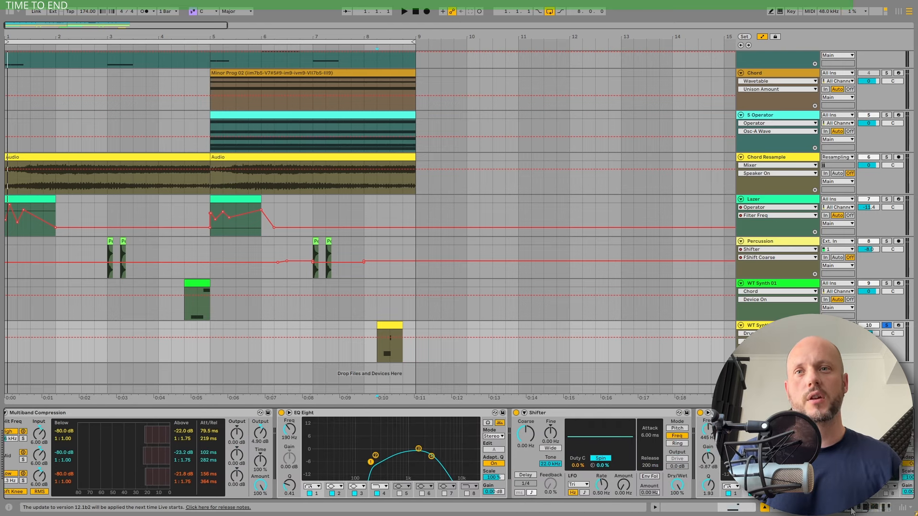
pyautogui.click(428, 417)
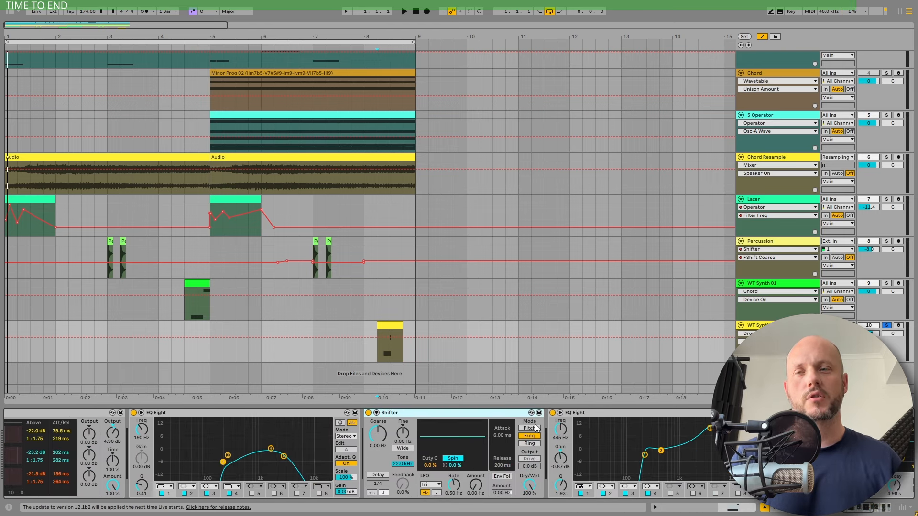
pyautogui.press('Delete')
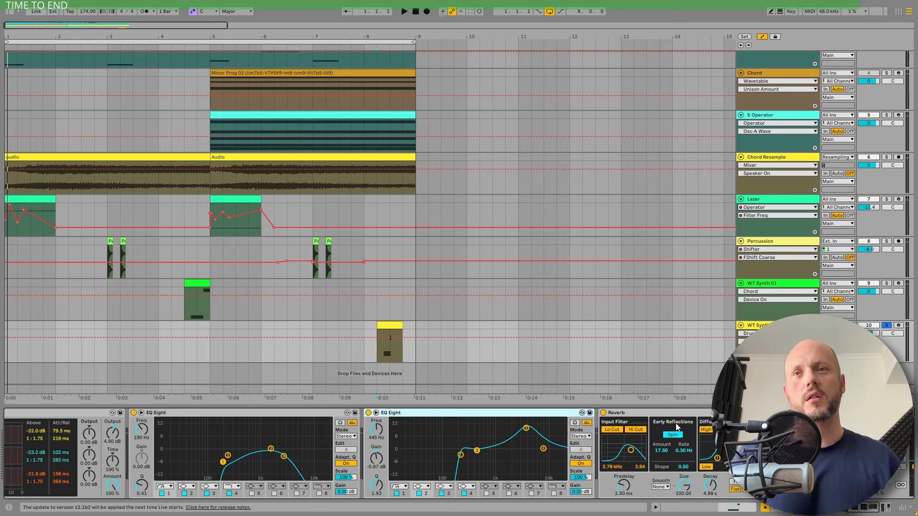
# Step: Review track 10's closing Reverb and Delay effects, return to its Wavetable and play the clip
pyautogui.hscroll(8, 378, 454)
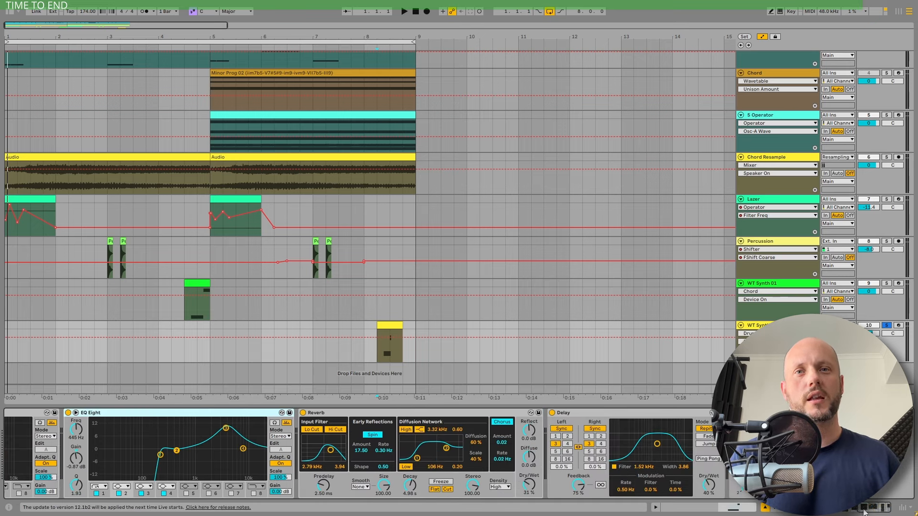
pyautogui.moveTo(864, 512); pyautogui.dragTo(821, 512)
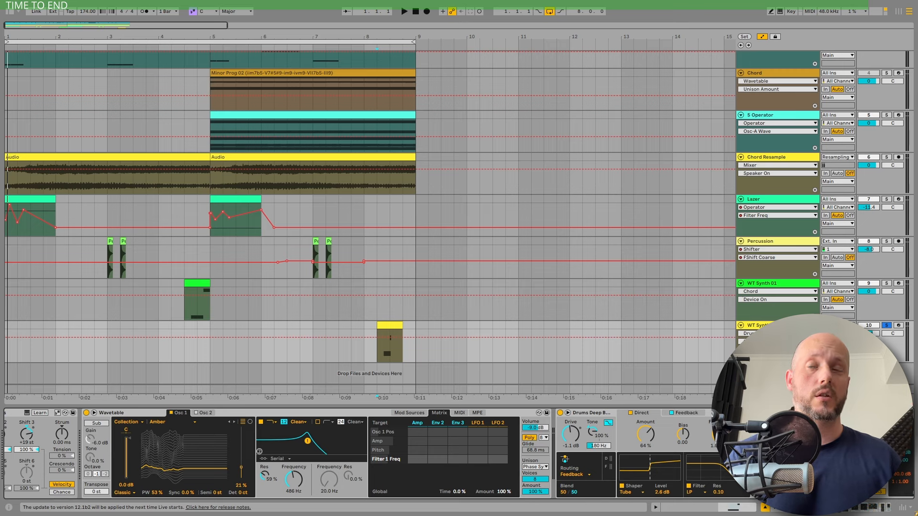
pyautogui.press('space')
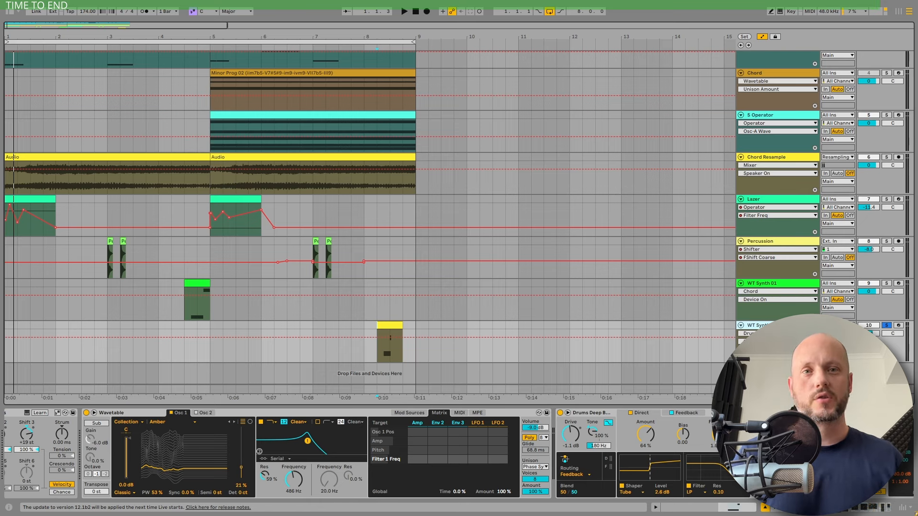
pyautogui.click(134, 424)
pyautogui.click(233, 419)
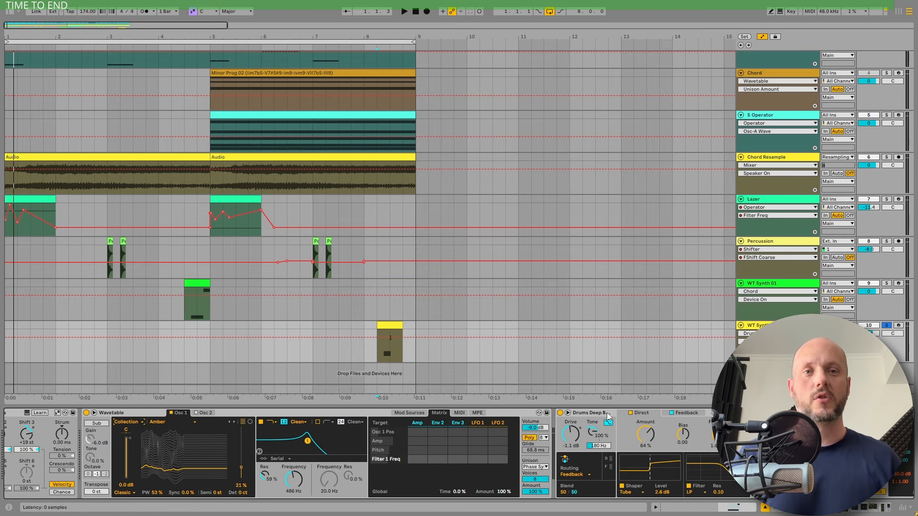
# Step: Play the arrangement with the Amen Breaks, Sub, Chord Resample and Lazer layers together from bar 1
pyautogui.click(404, 11)
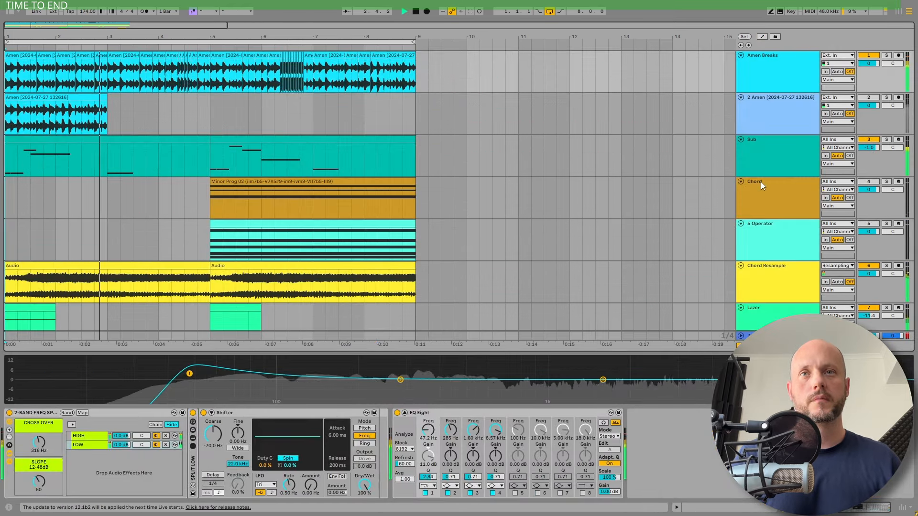
pyautogui.scroll(-5, 761, 181)
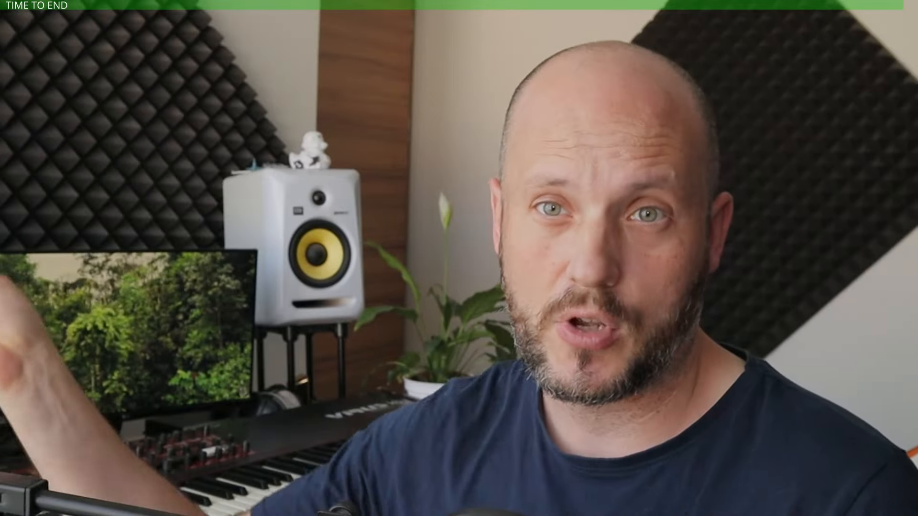